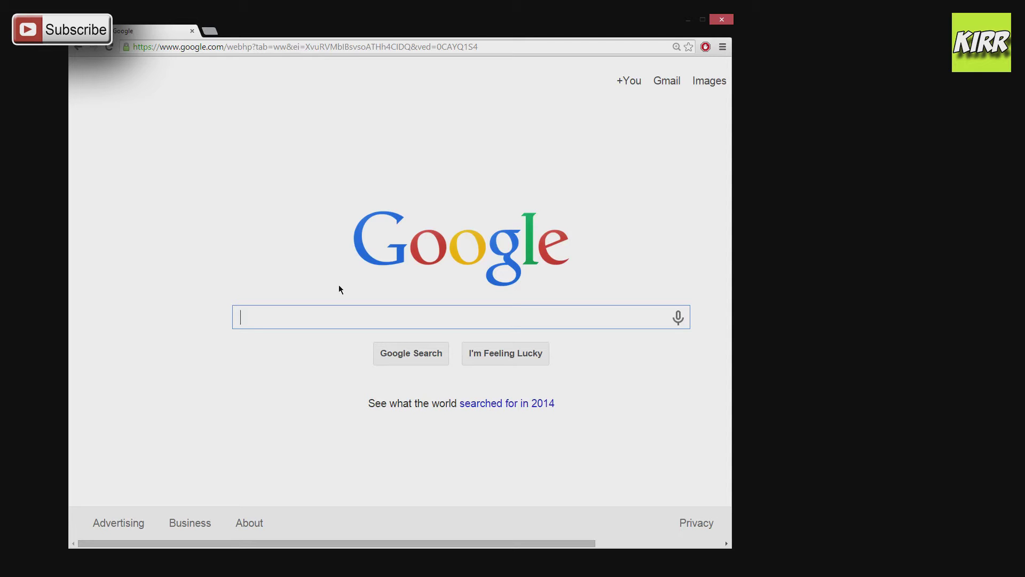
Step: Search Google for "resource packs" and open the Planet Minecraft texture packs result
text(resour)
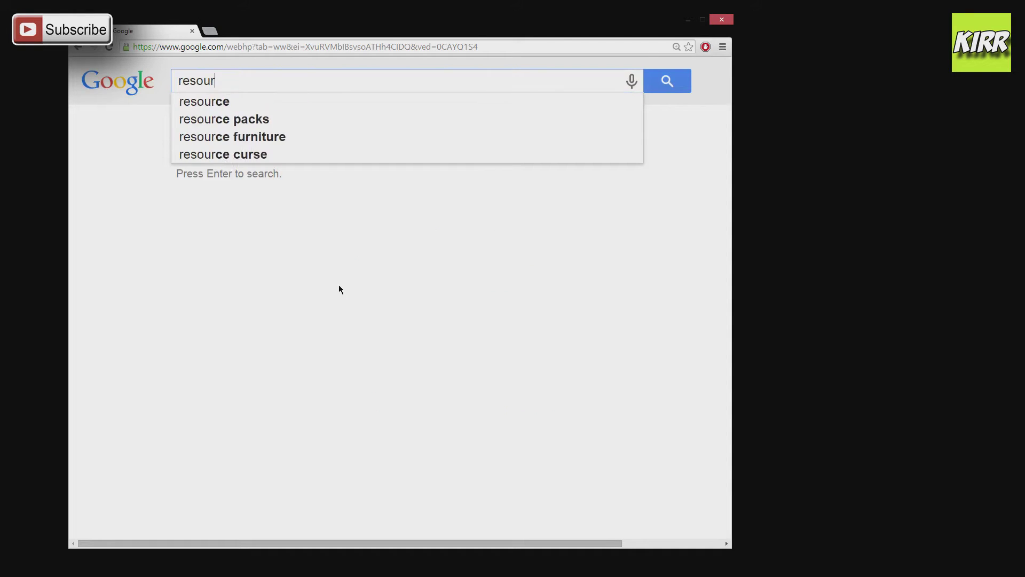
text(ce packs)
key(Return)
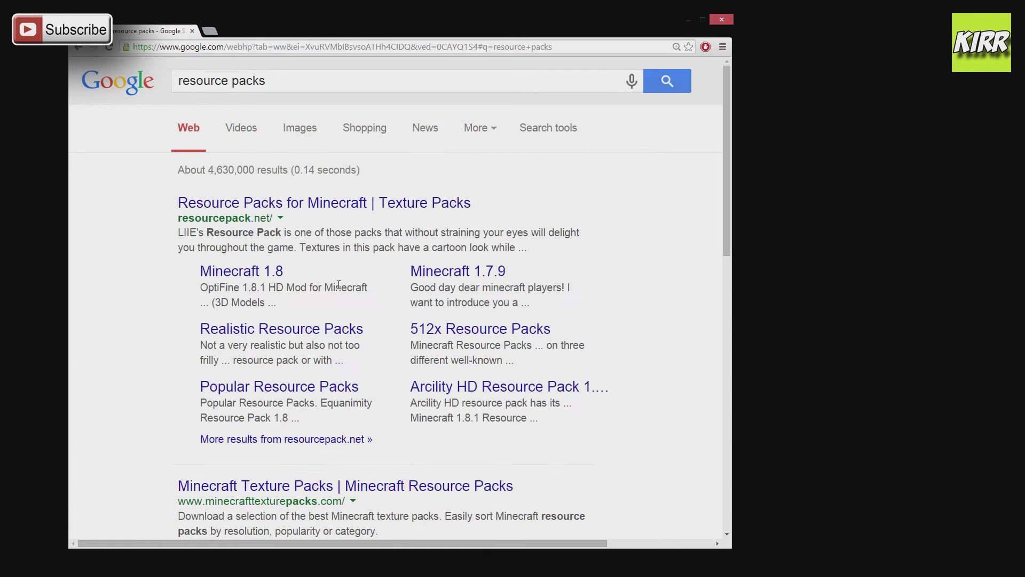
scroll(267, 382, down, 4)
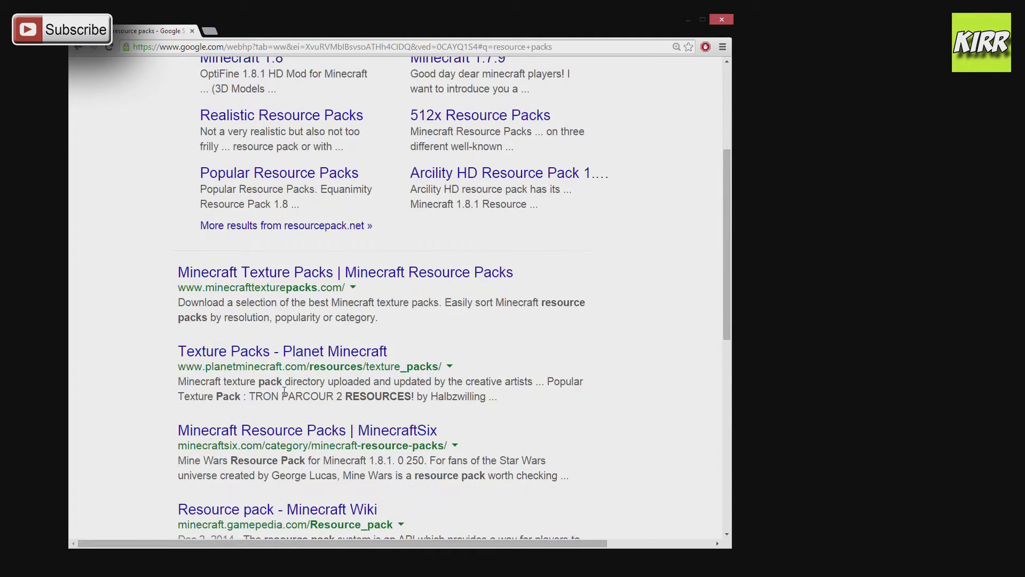
scroll(264, 262, down, 2)
click(265, 246)
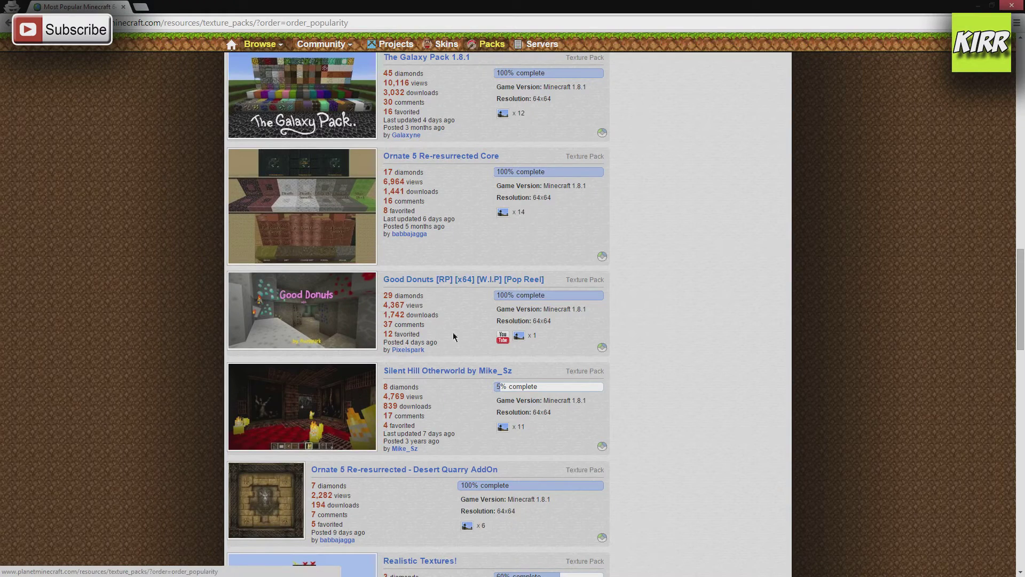
Step: Open the Good Donuts texture pack page and download Good Donut.zip from its MediaFire link
click(437, 281)
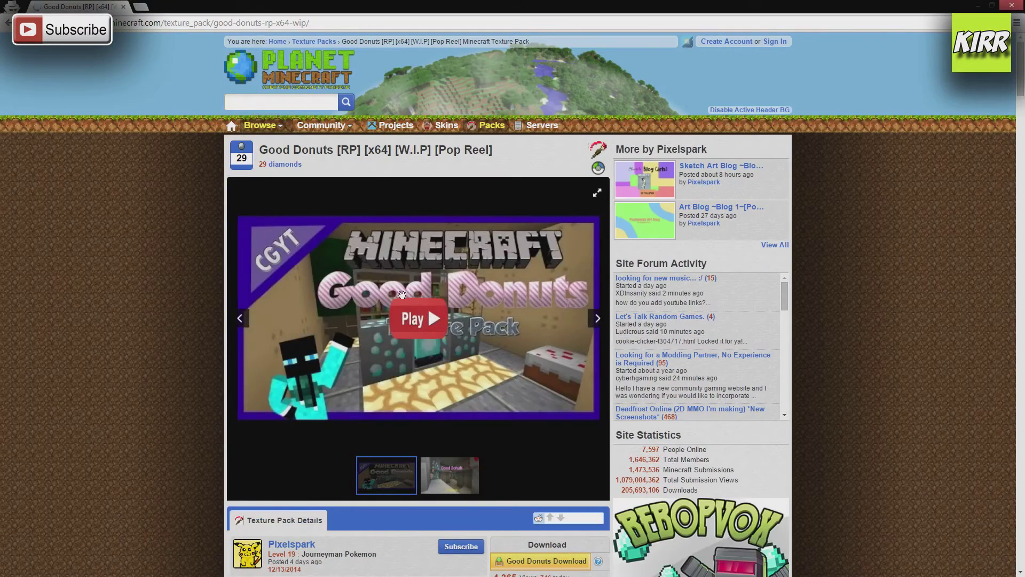
scroll(406, 354, down, 5)
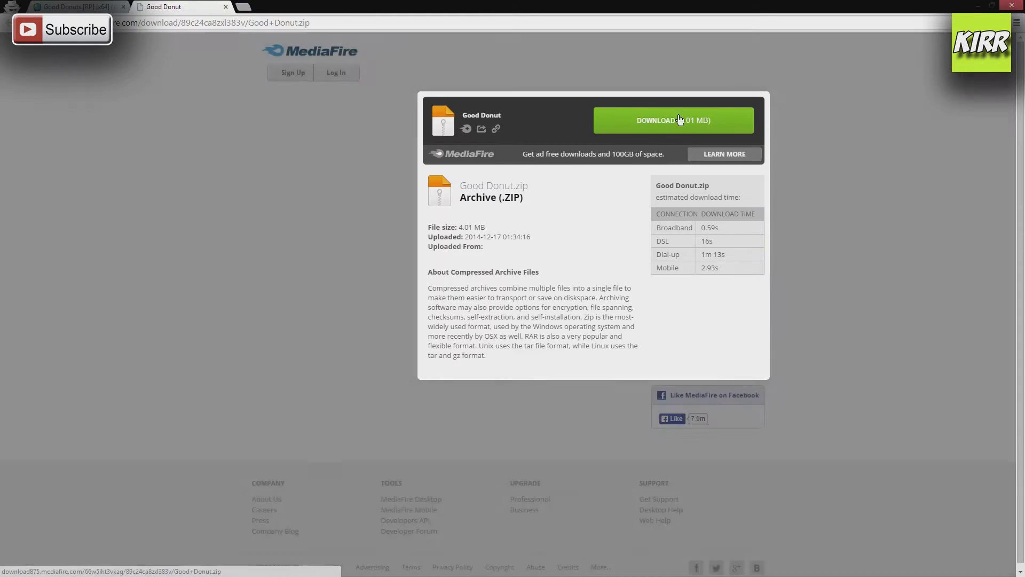
click(680, 119)
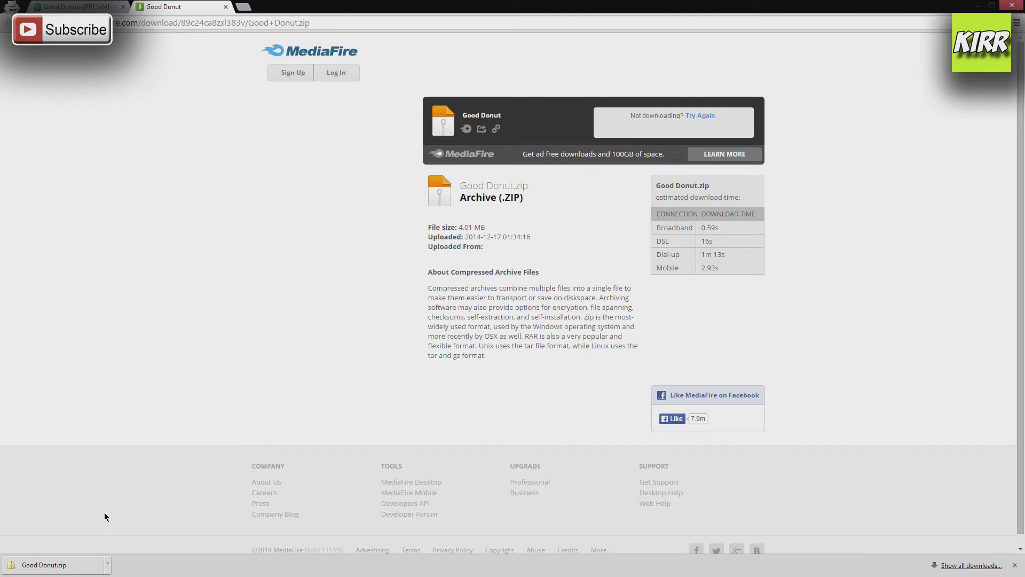
Step: Search Google for "sphax", open the BDcraft site and go to its page of available pack downloads
click(166, 27)
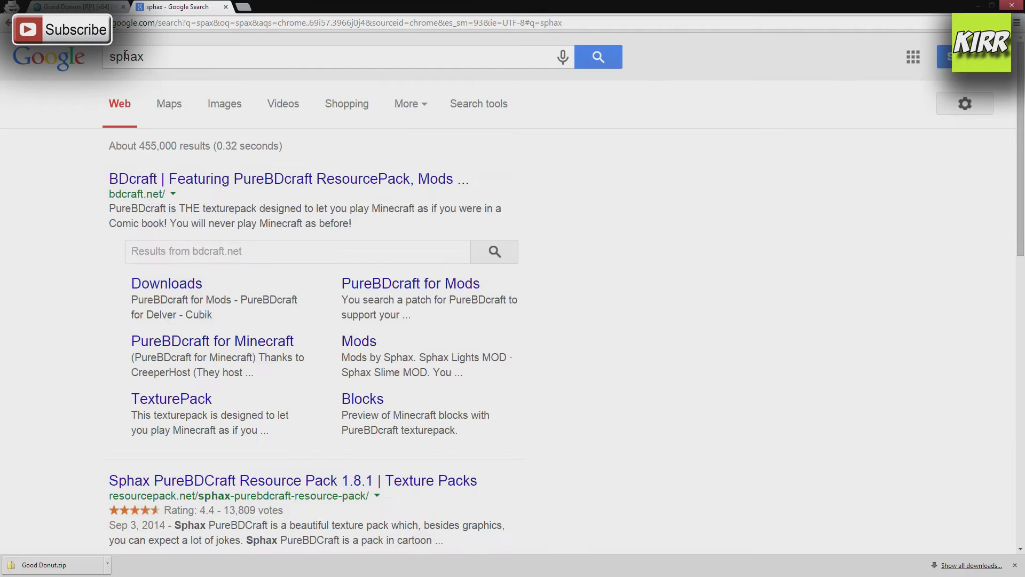
click(269, 184)
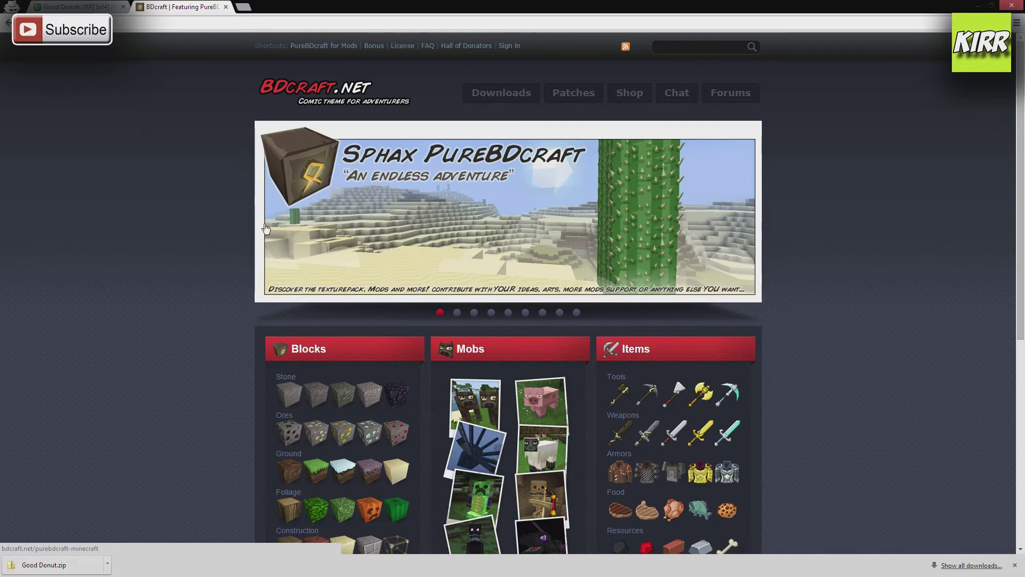
scroll(265, 220, down, 2)
scroll(265, 219, down, 2)
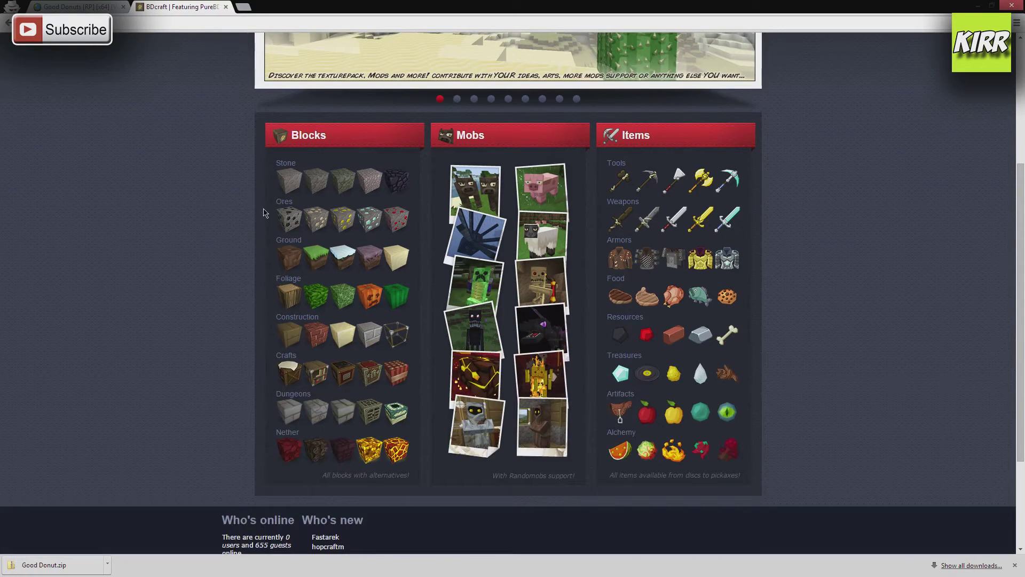
scroll(479, 186, up, 4)
click(523, 101)
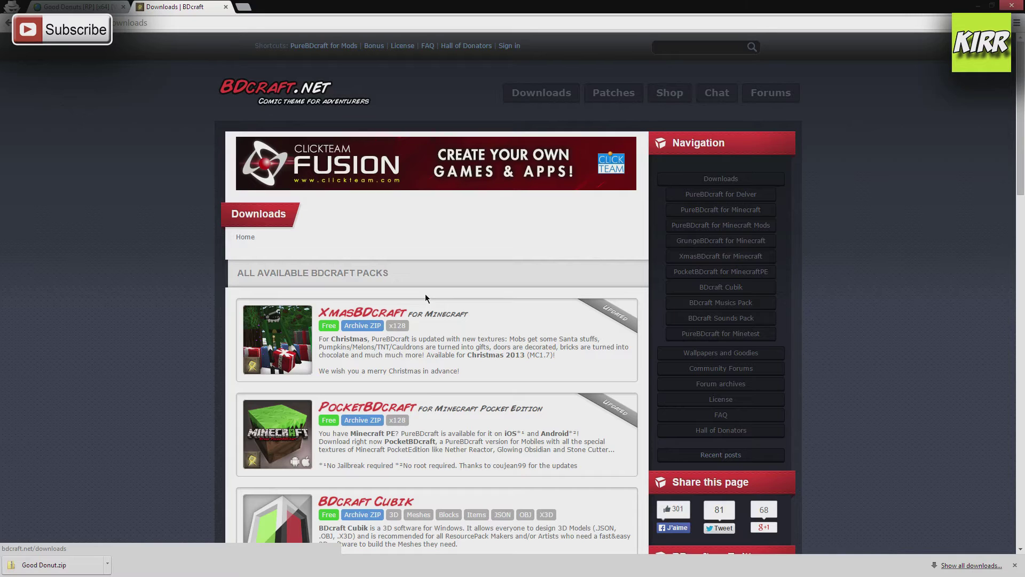
Step: Open the BDcraft Sounds Pack and PureBDcraft for Minecraft pages in separate new tabs
scroll(425, 295, down, 7)
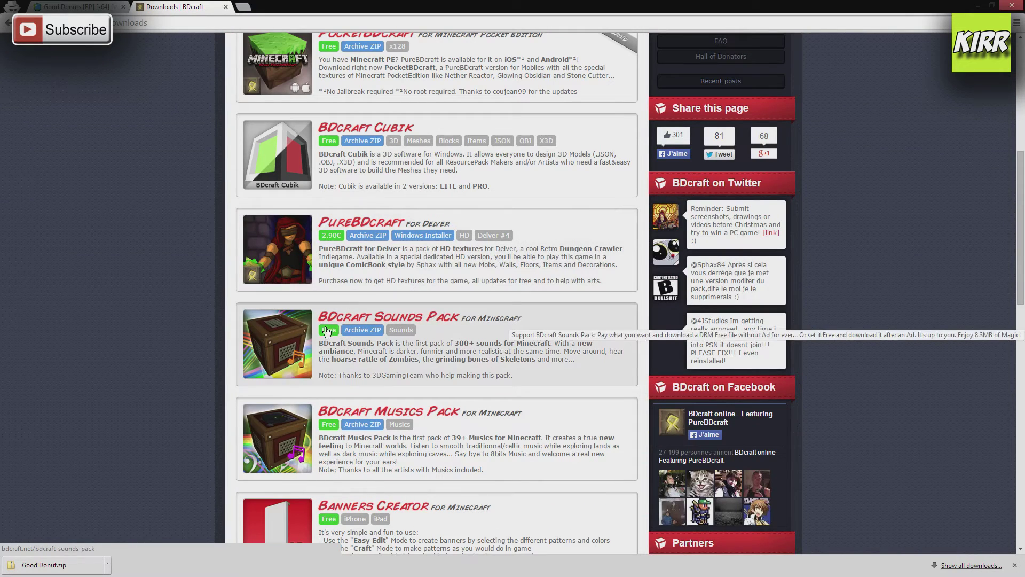
scroll(324, 337, down, 1)
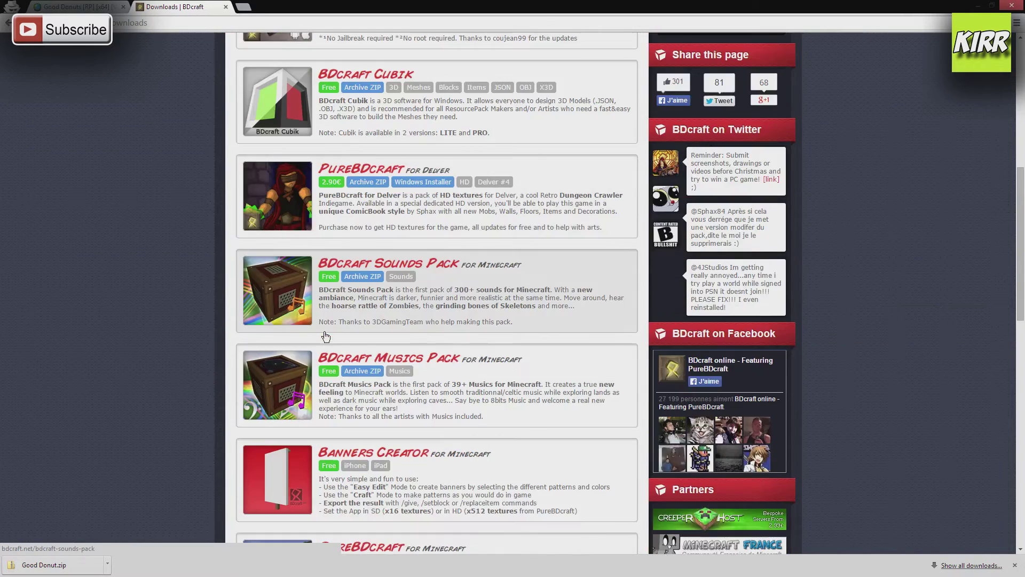
middle_click(330, 282)
scroll(352, 305, down, 5)
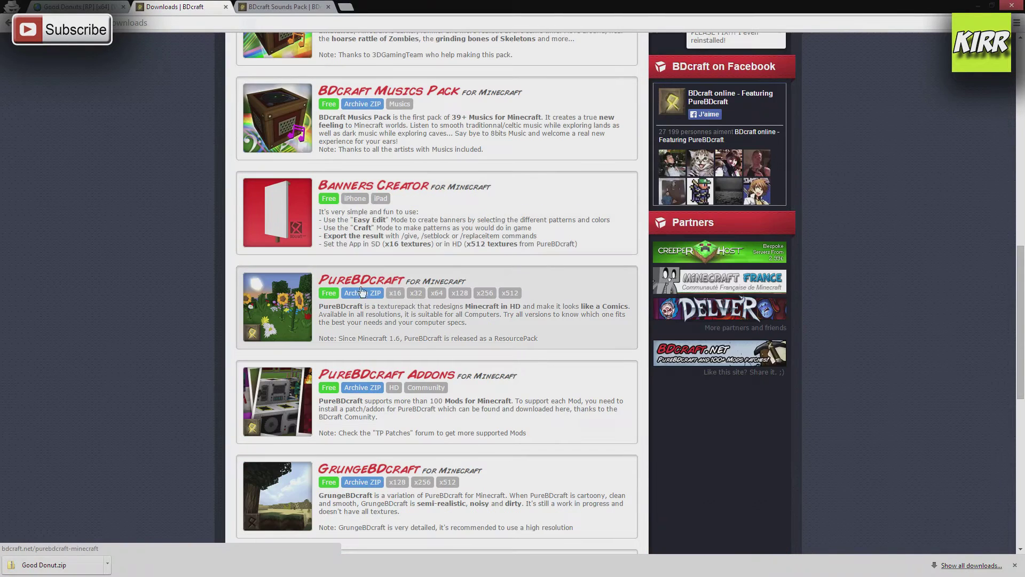
middle_click(457, 296)
click(310, 7)
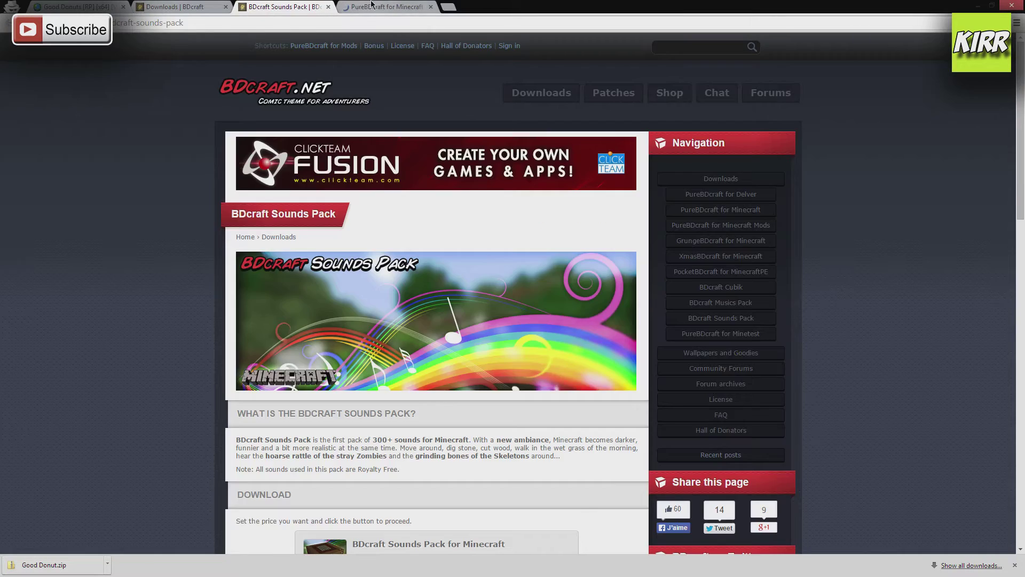
click(372, 6)
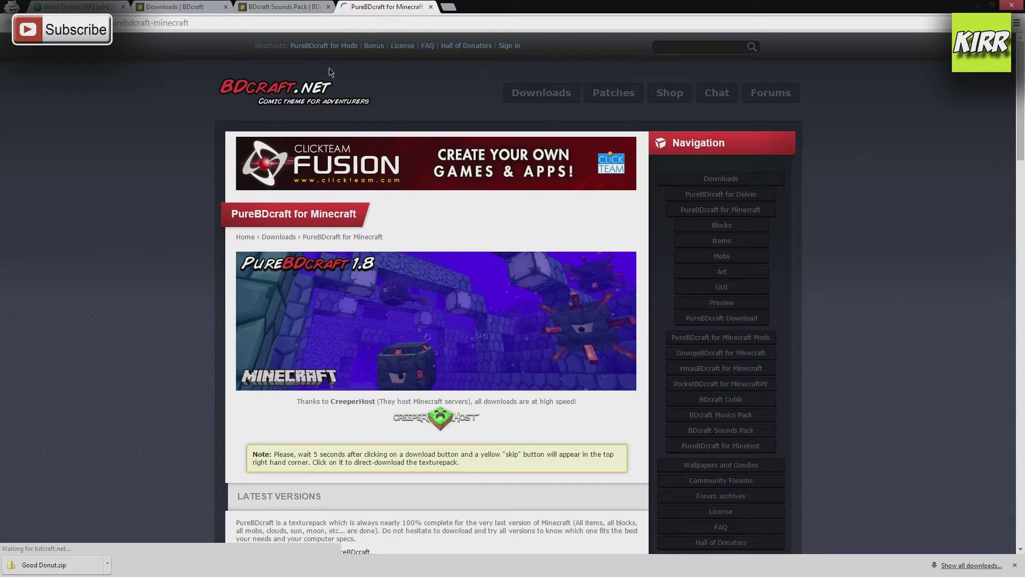
Step: On the BDcraft Sounds Pack page, lower the chosen price to free for the download
click(277, 6)
scroll(425, 249, down, 3)
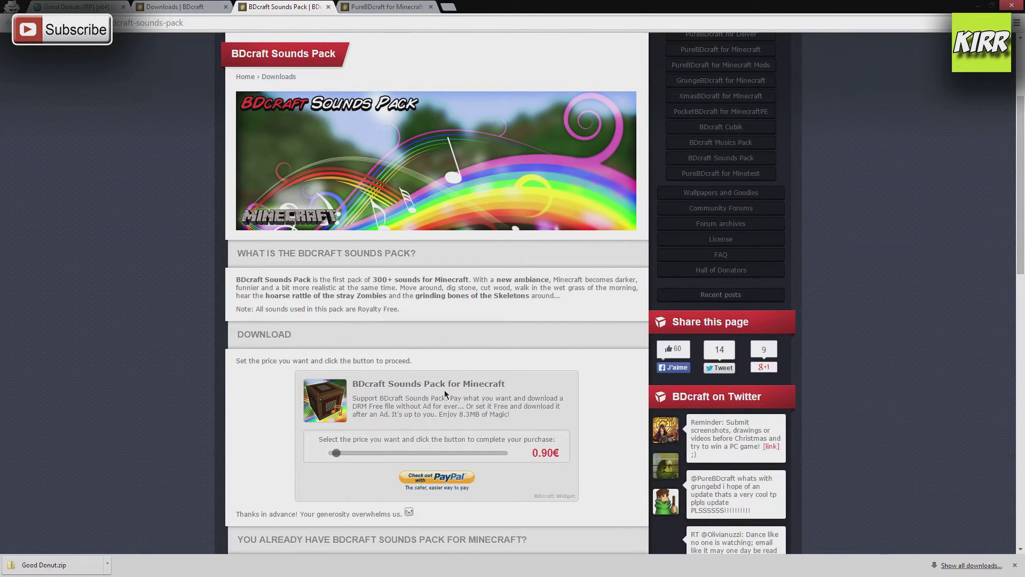
scroll(445, 401, down, 2)
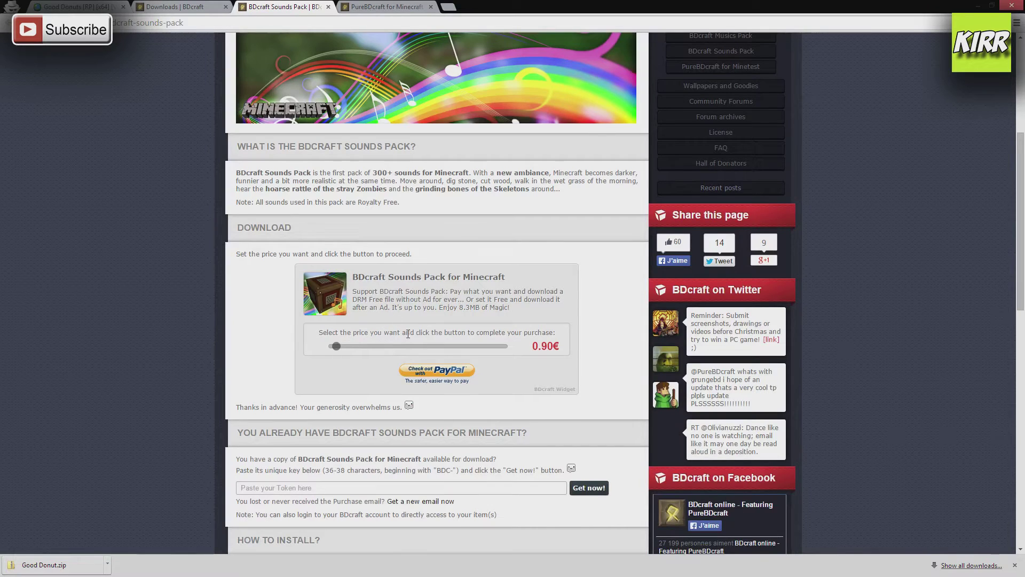
drag(339, 347, 325, 347)
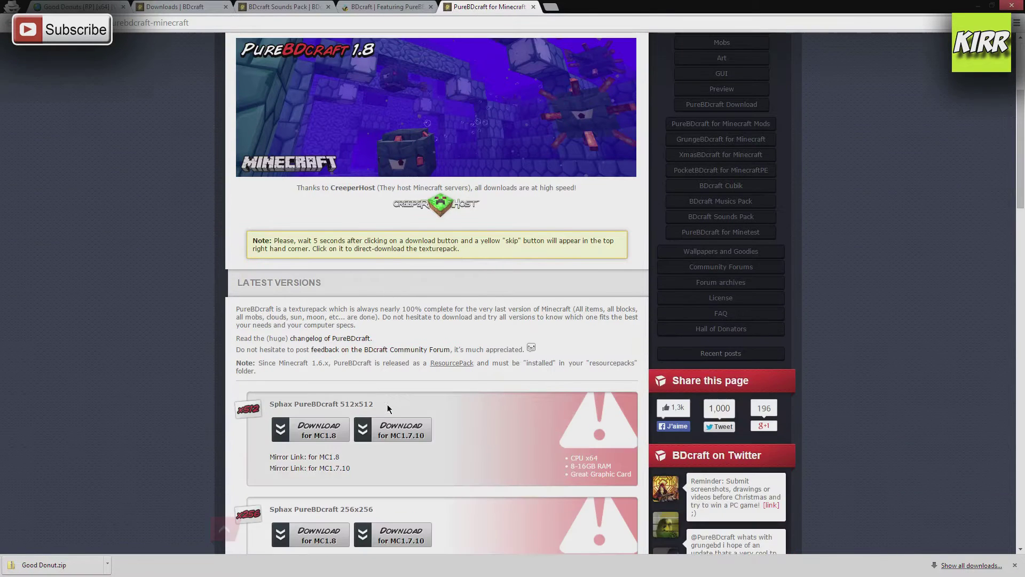
Step: Download the Sphax PureBDcraft 128x pack for MC1.8 through its adf.ly link
scroll(387, 404, down, 3)
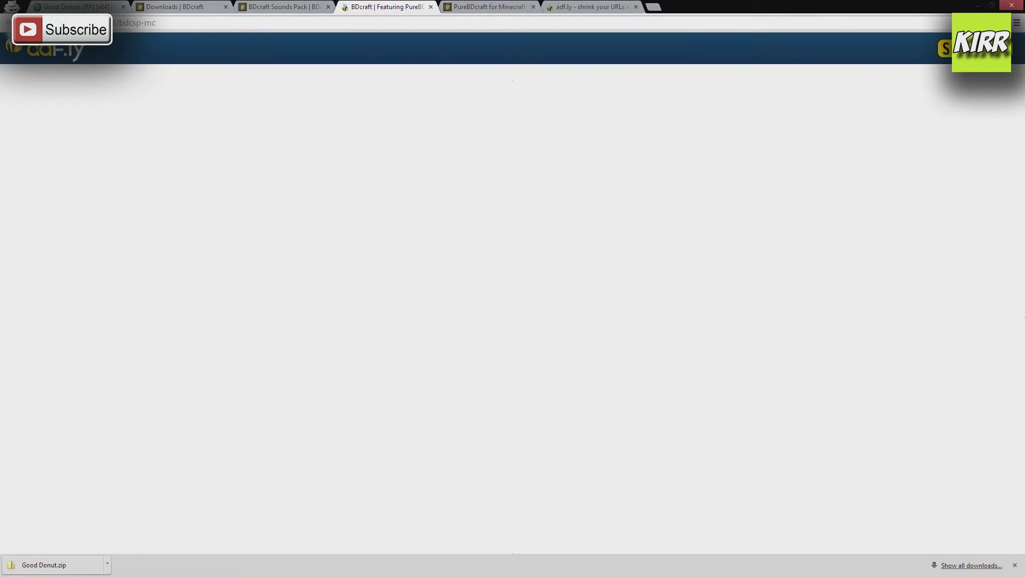
click(590, 7)
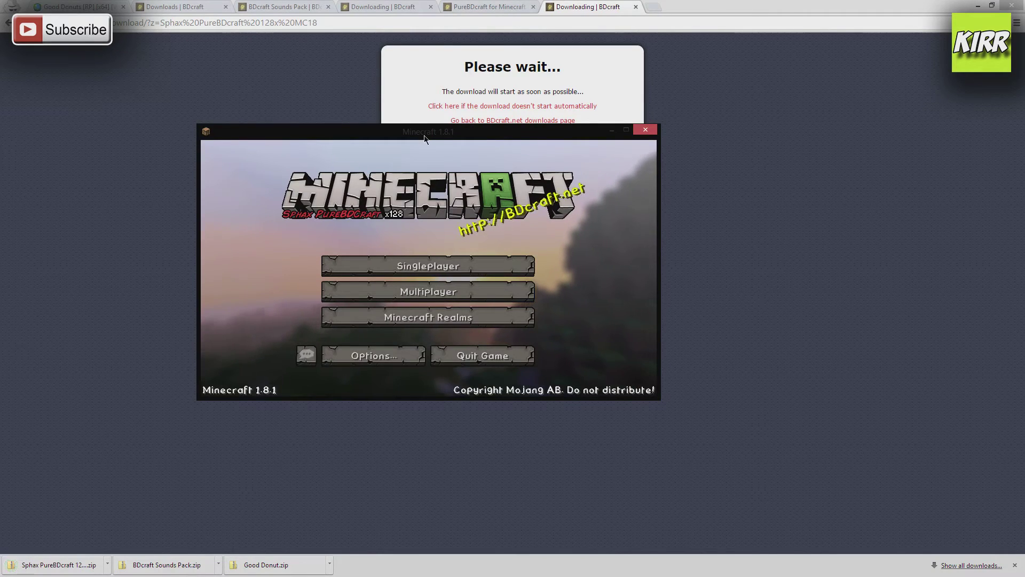
Step: Open Minecraft's resource pack folder from the game options and move BDcraft Sounds Pack.zip and Good Donut.zip into it from Downloads
click(377, 356)
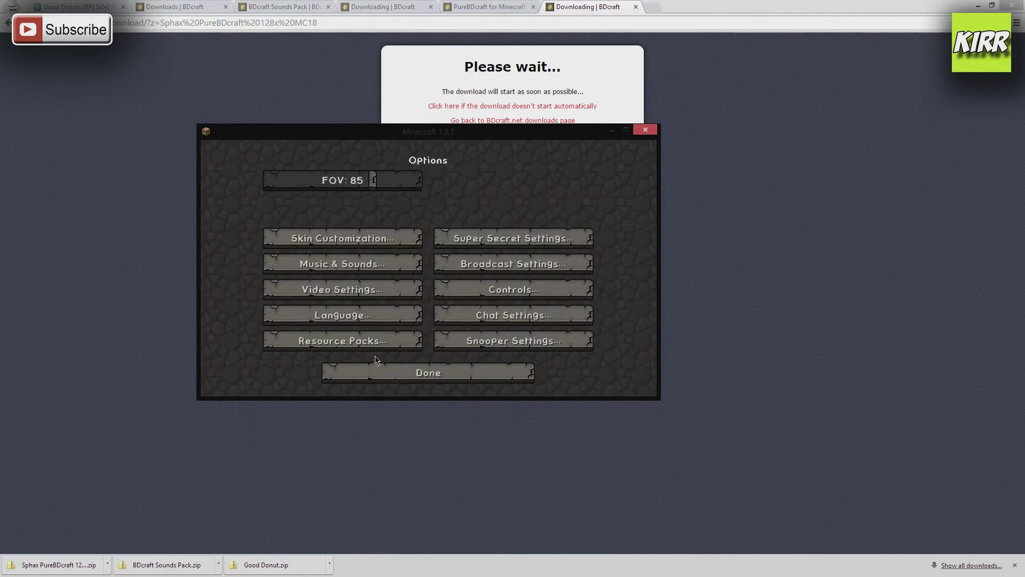
click(383, 346)
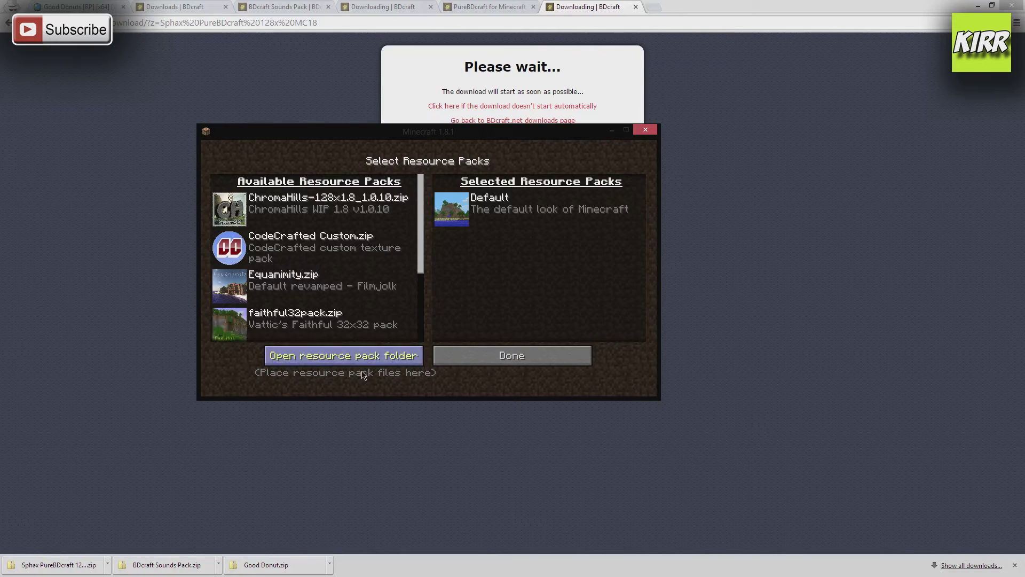
click(342, 358)
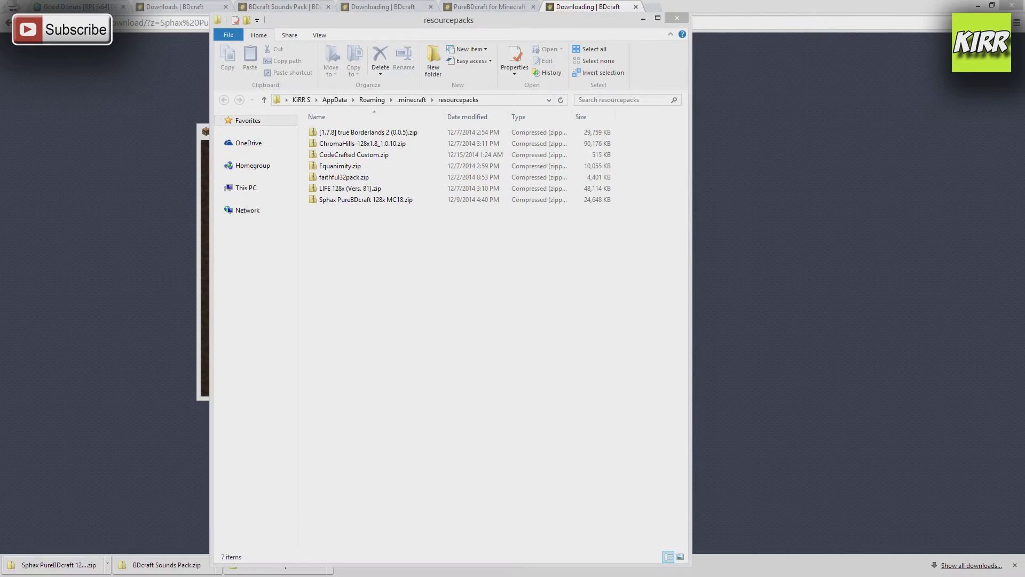
key(alt+Tab)
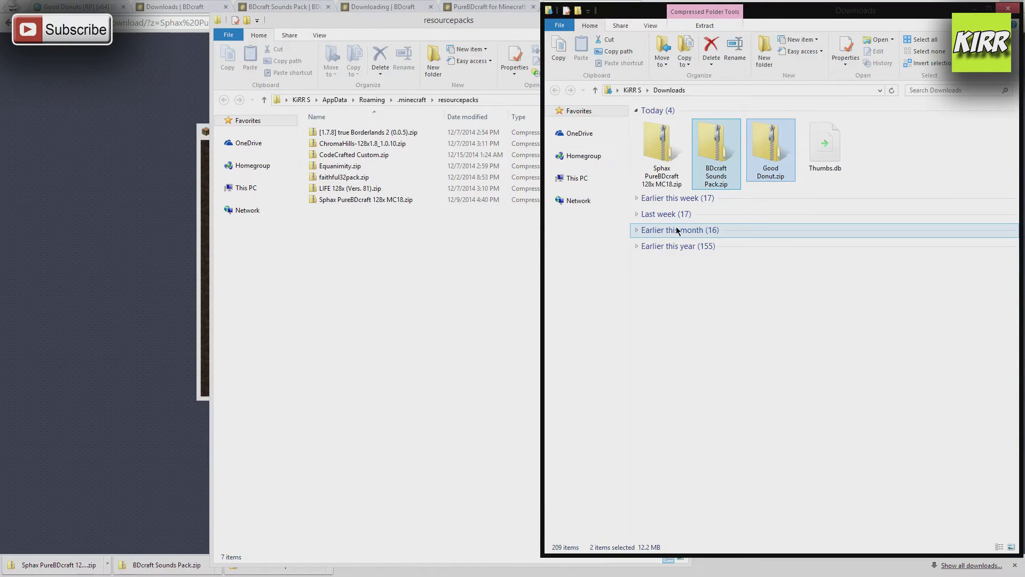
drag(731, 168, 368, 275)
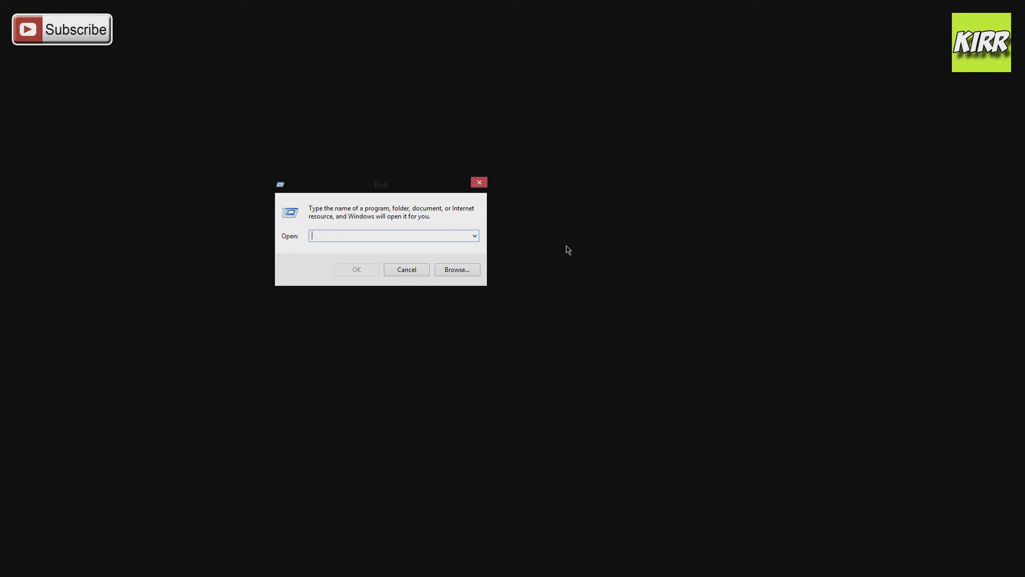
Step: Run %appdata% and open the resourcepacks folder inside .minecraft to check the pack files stored there
text(%ap)
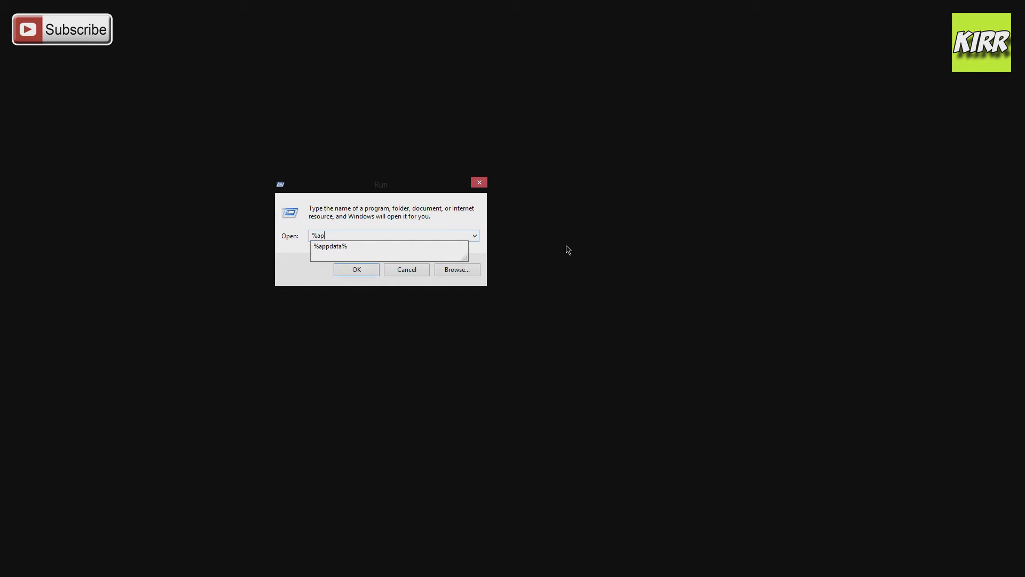
text(pdata%)
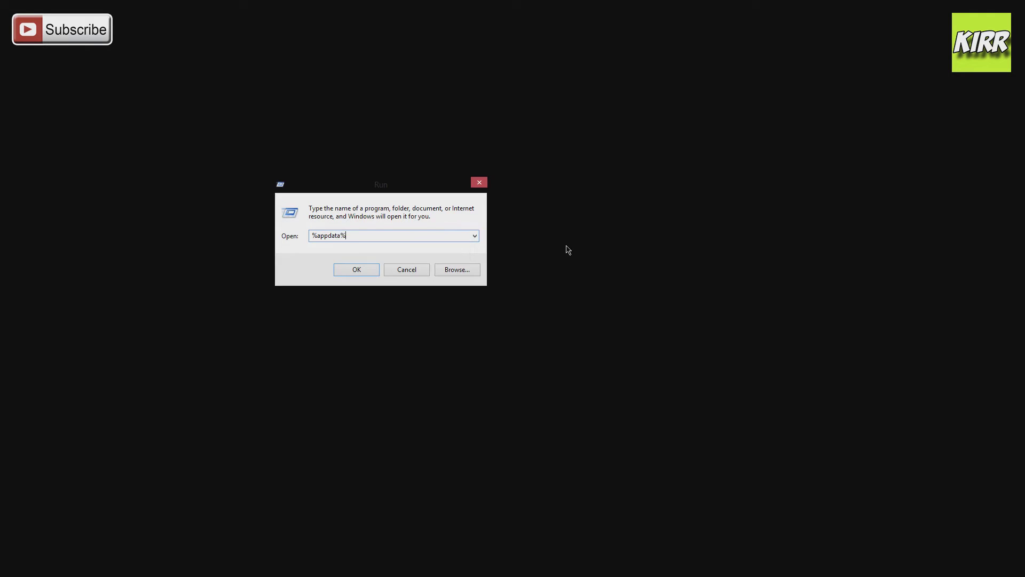
key(Return)
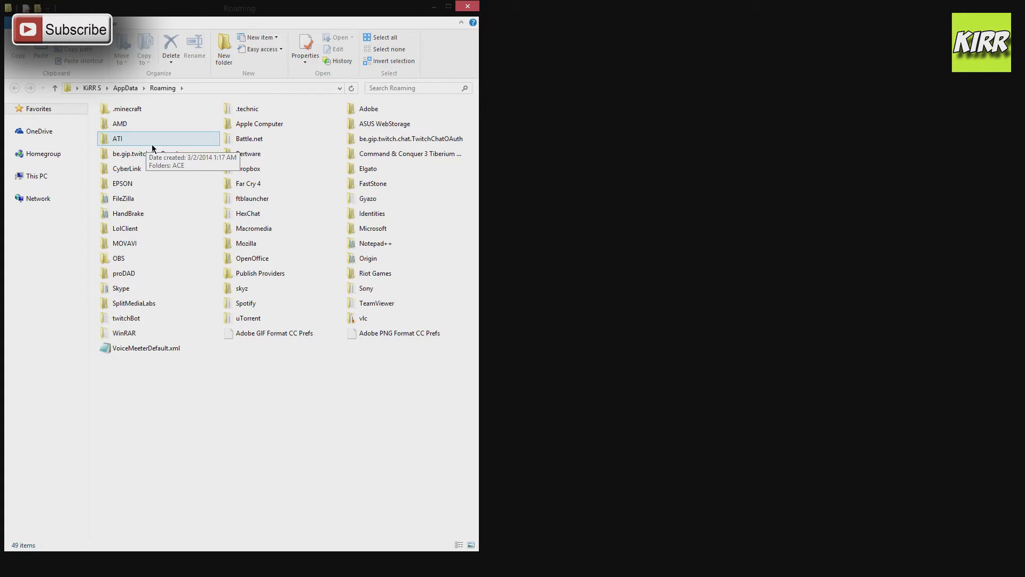
double_click(136, 110)
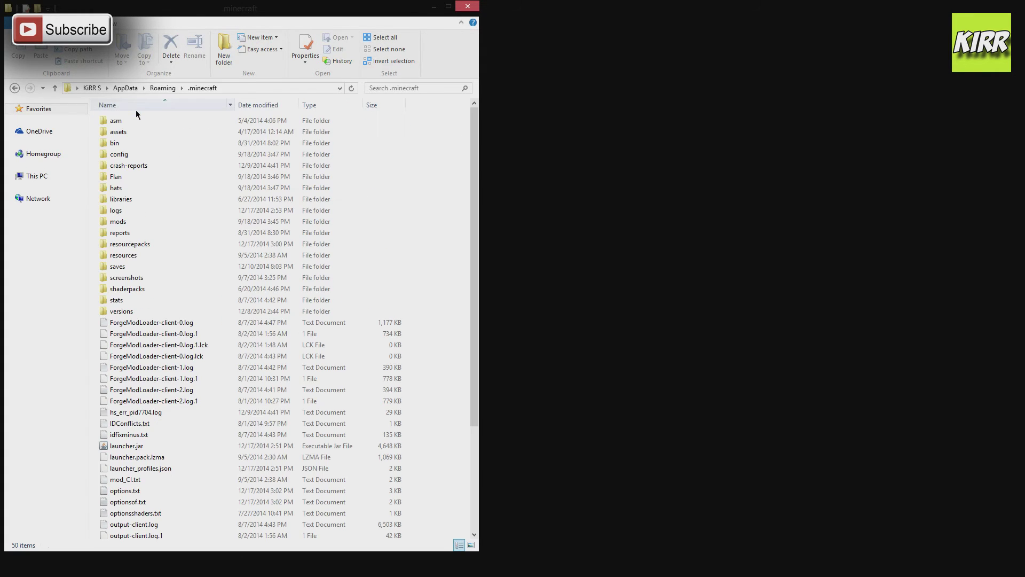
double_click(142, 244)
drag(205, 293, 117, 140)
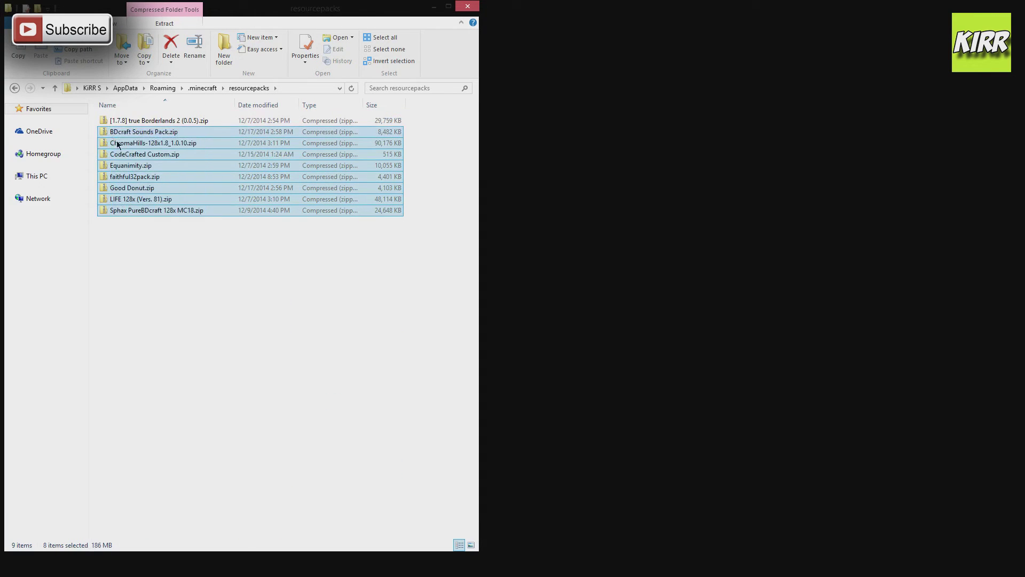
click(208, 242)
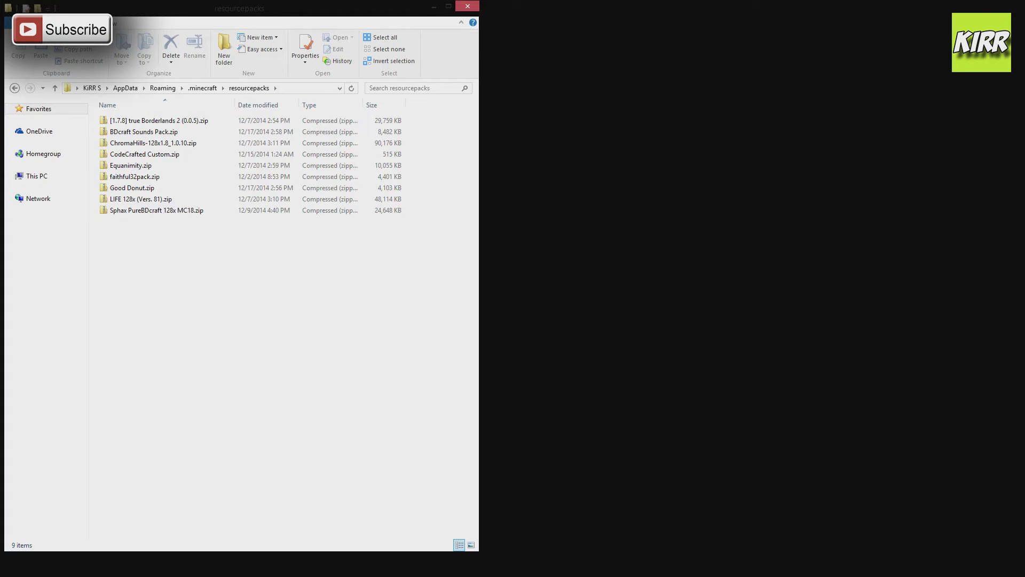
Step: Reopen the resource pack folder from Minecraft's options and move the game window down below the folder's file list
click(662, 377)
click(374, 450)
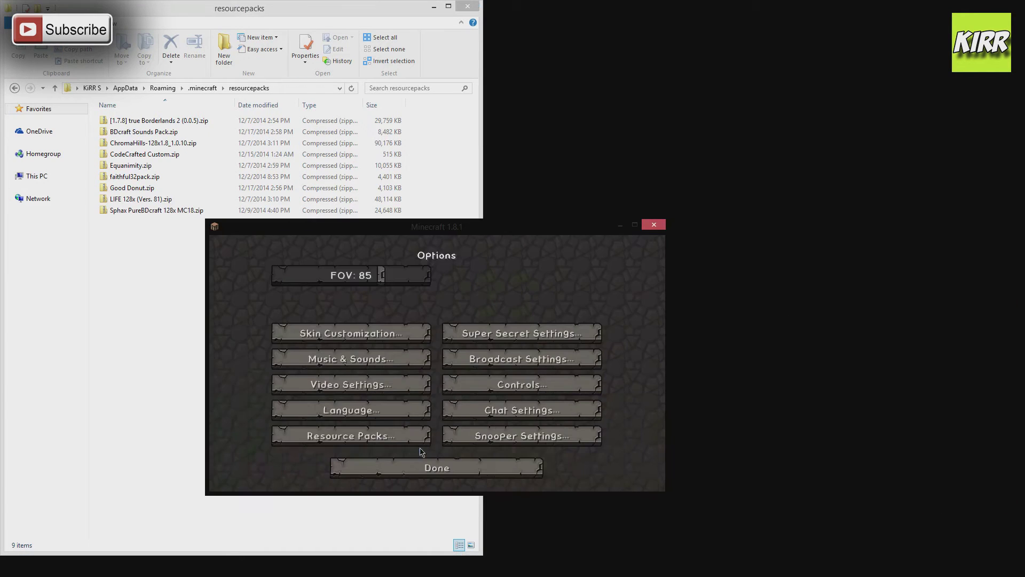
click(327, 441)
click(374, 451)
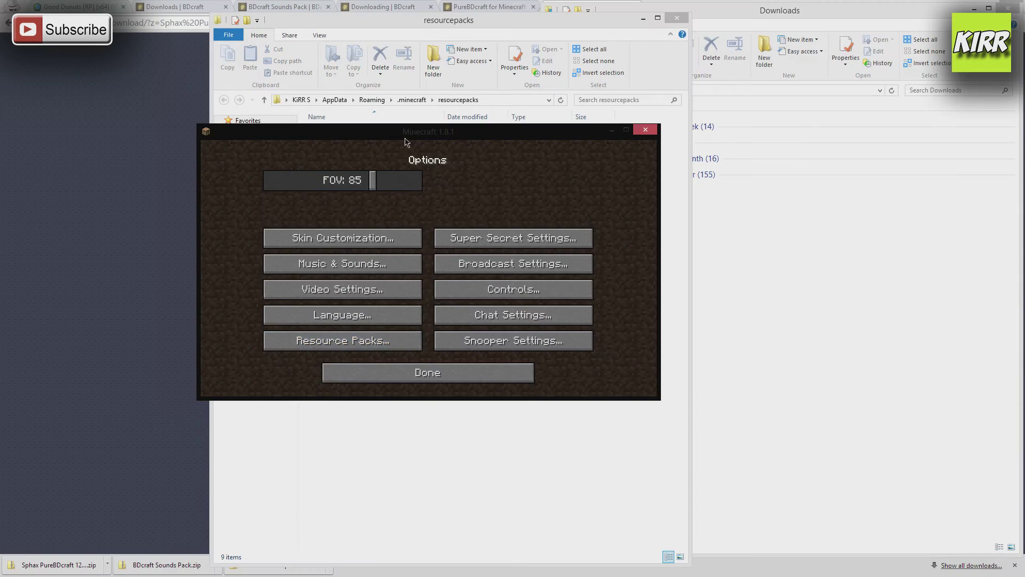
drag(409, 140, 417, 230)
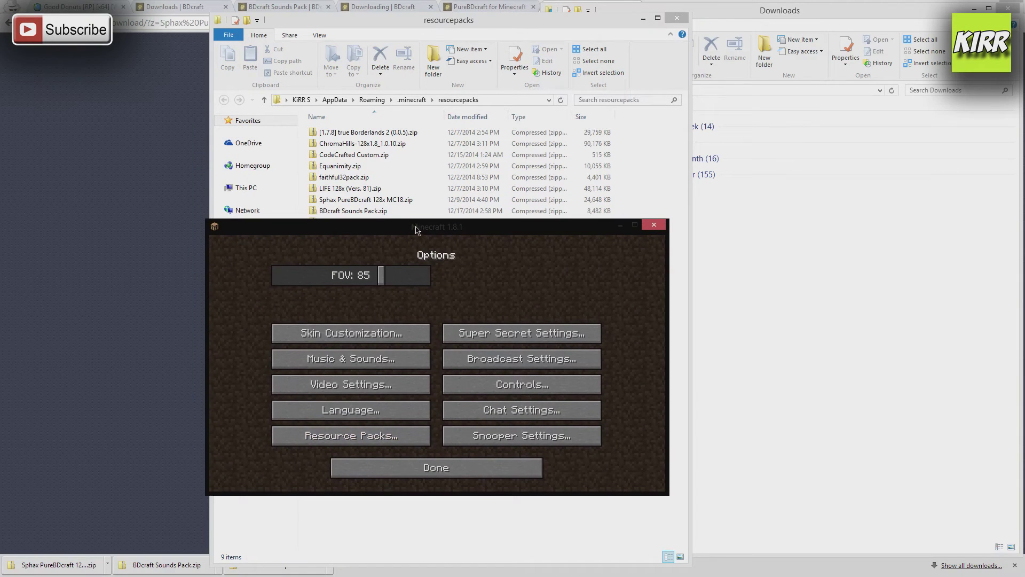
Step: Open Minecraft's resource pack selection and add BDcraft Sounds Pack.zip to the selected resource packs
click(382, 442)
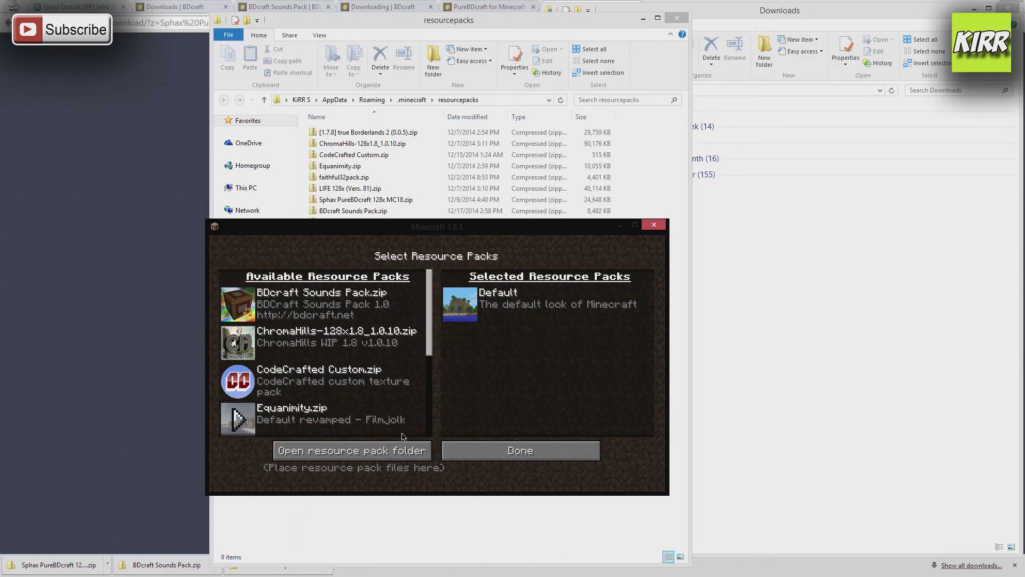
click(238, 303)
Step: Find the Sphax PureBDcraft 128x pack among the available resource packs and add it above BDcraft Sounds Pack.zip in the selected packs
scroll(360, 342, down, 4)
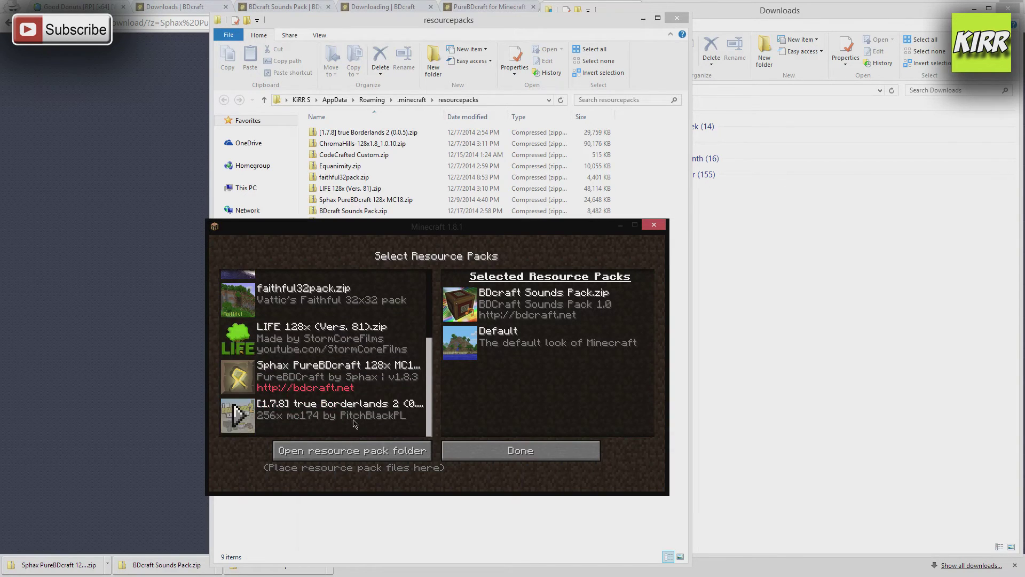
scroll(358, 423, up, 4)
scroll(382, 379, down, 2)
scroll(383, 379, down, 2)
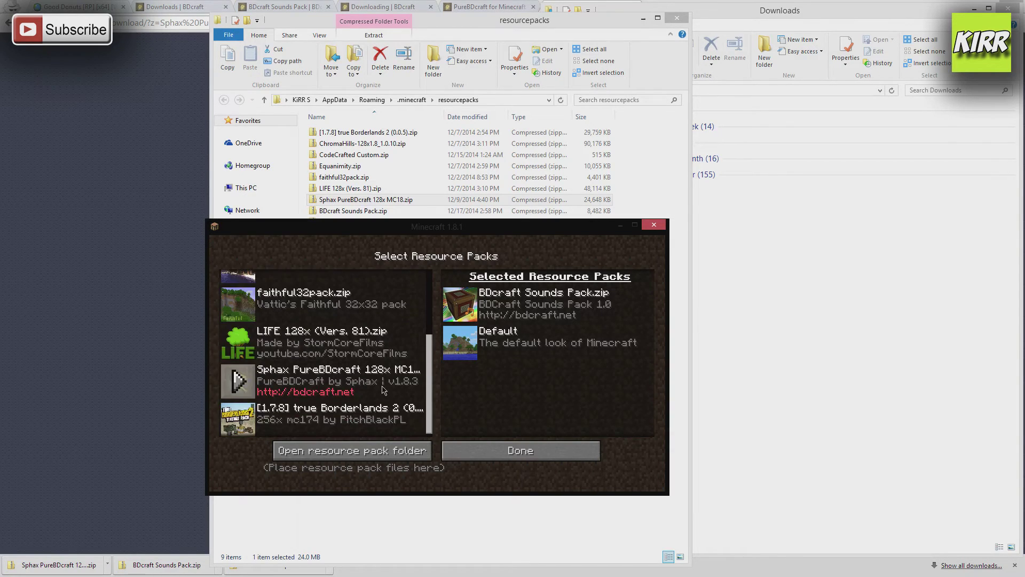
scroll(370, 351, up, 1)
scroll(370, 350, up, 3)
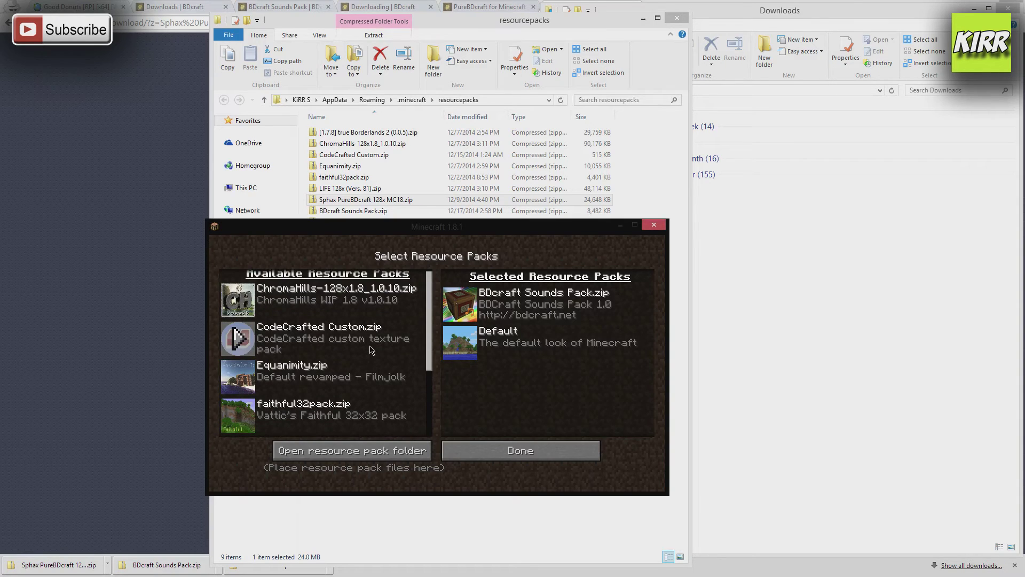
scroll(372, 350, up, 1)
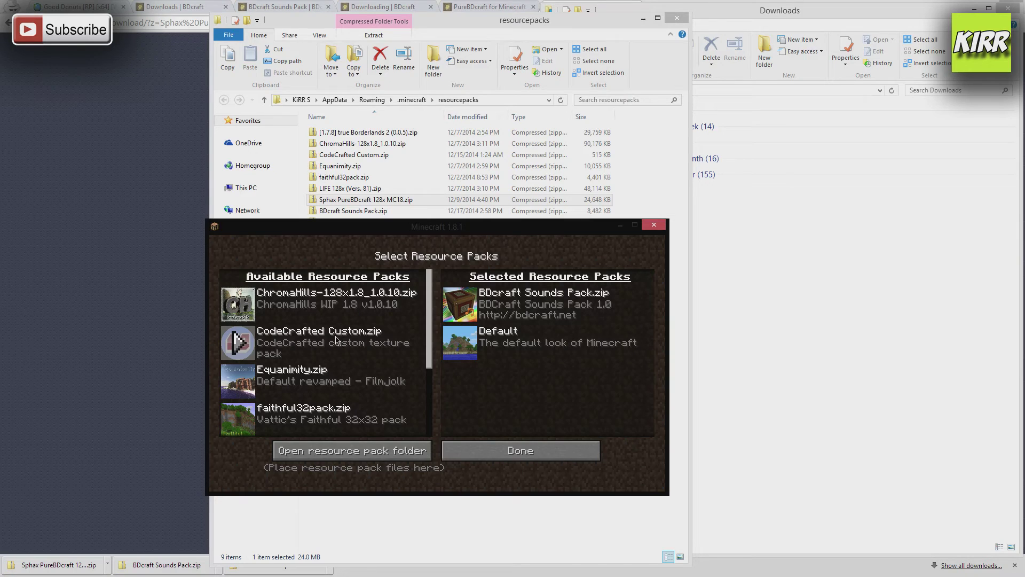
scroll(307, 370, down, 6)
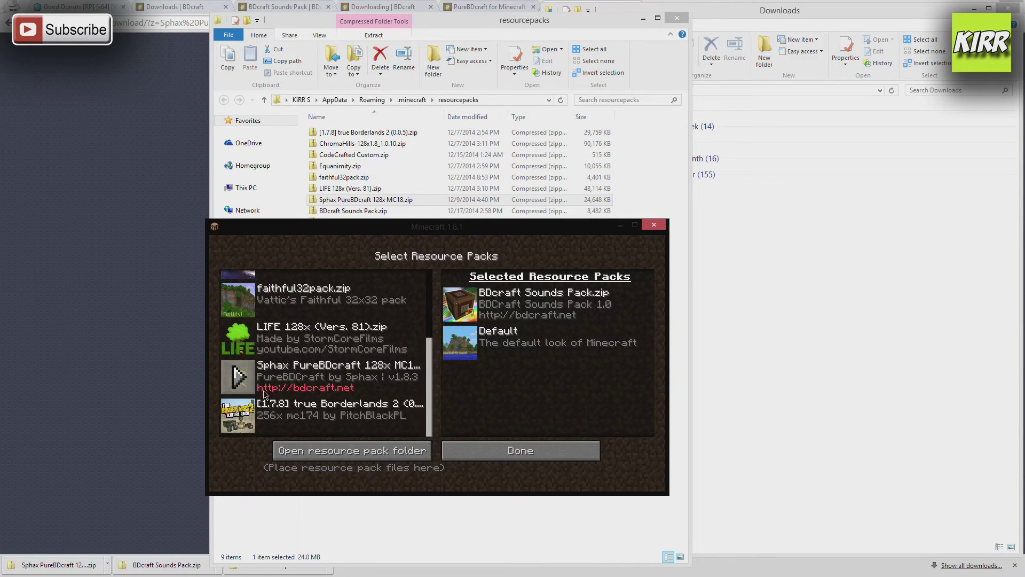
click(240, 376)
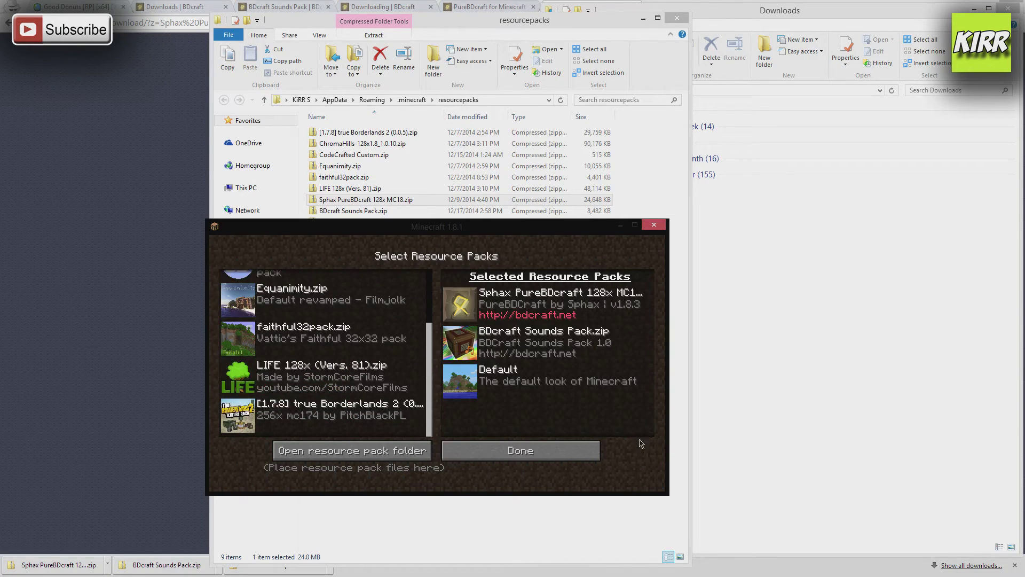
Step: Check the order of the selected resource packs, apply the selection, and maximize the game window
mouse_move(525, 309)
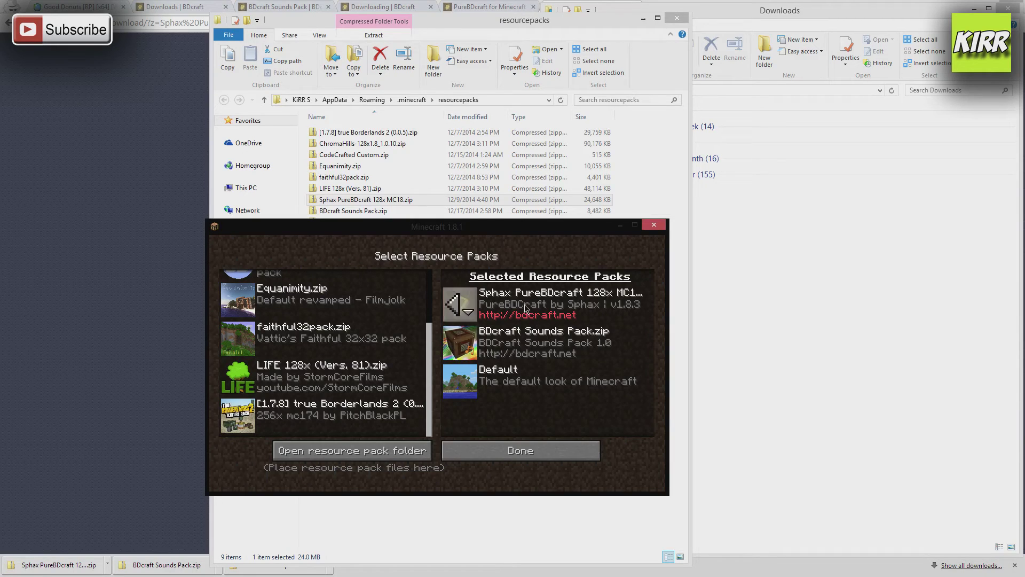
mouse_move(555, 342)
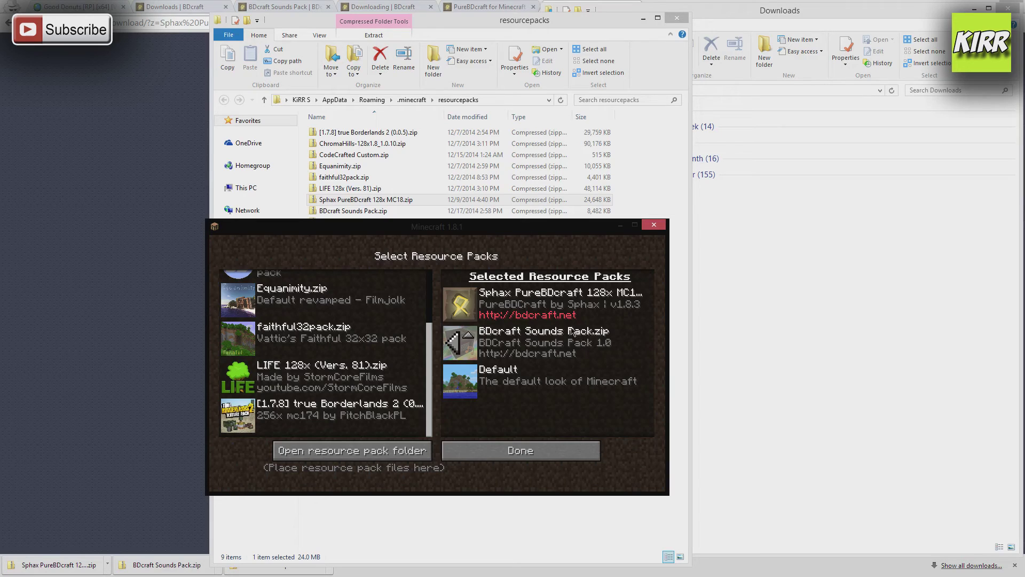
mouse_move(550, 325)
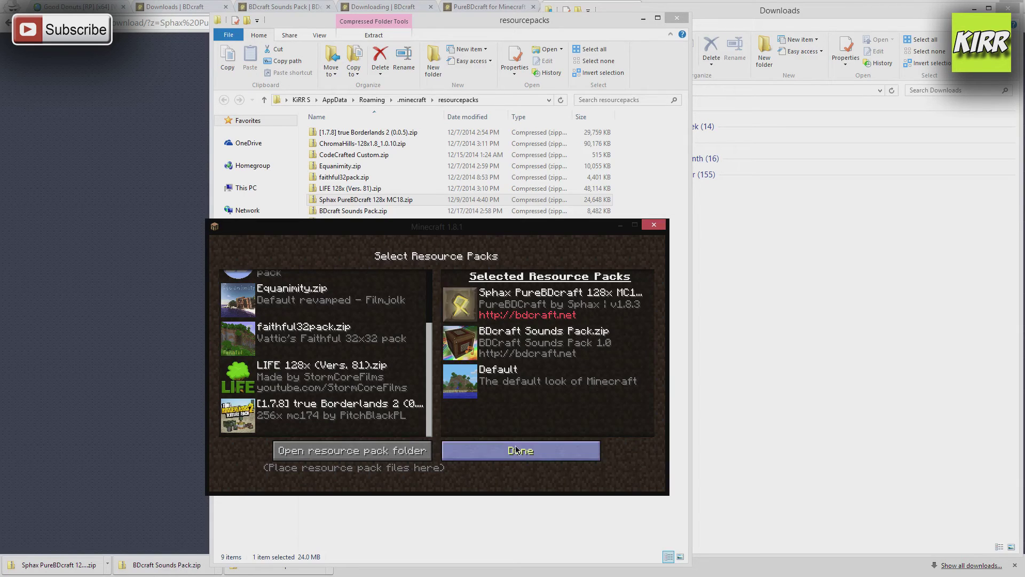
click(569, 424)
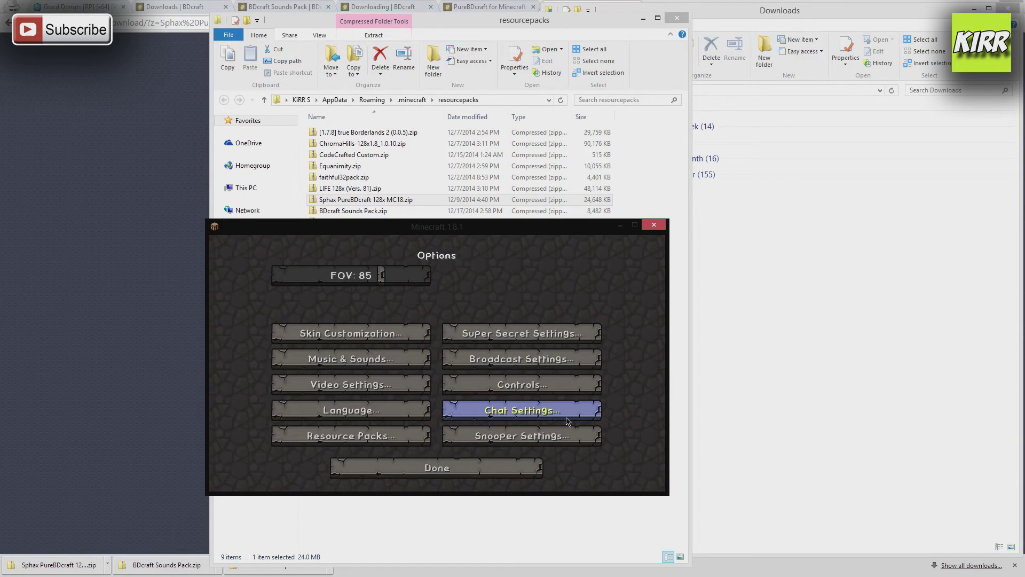
double_click(541, 227)
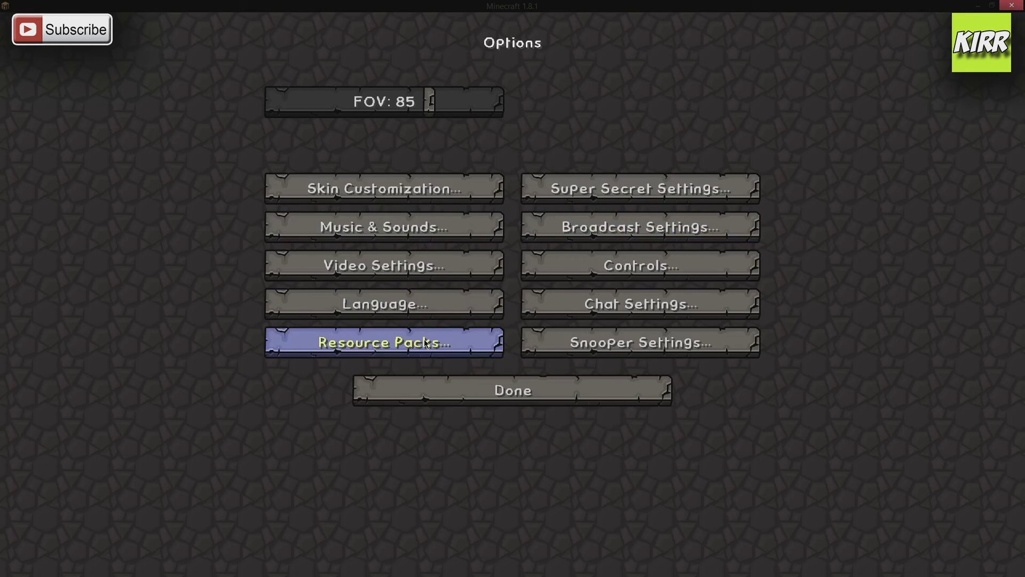
Step: Leave the options and join the saved multiplayer server named Minecraft Server
click(502, 396)
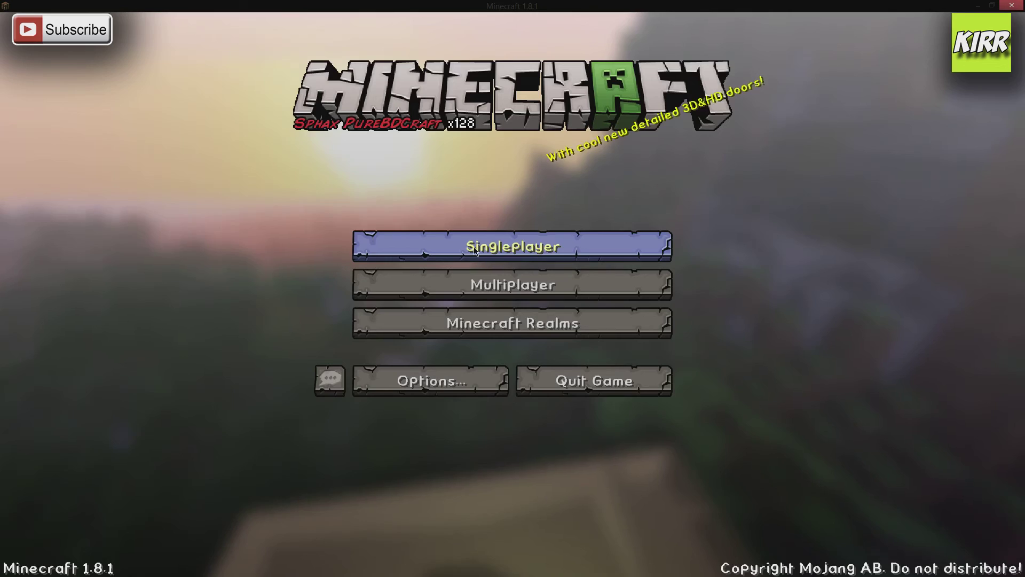
click(469, 280)
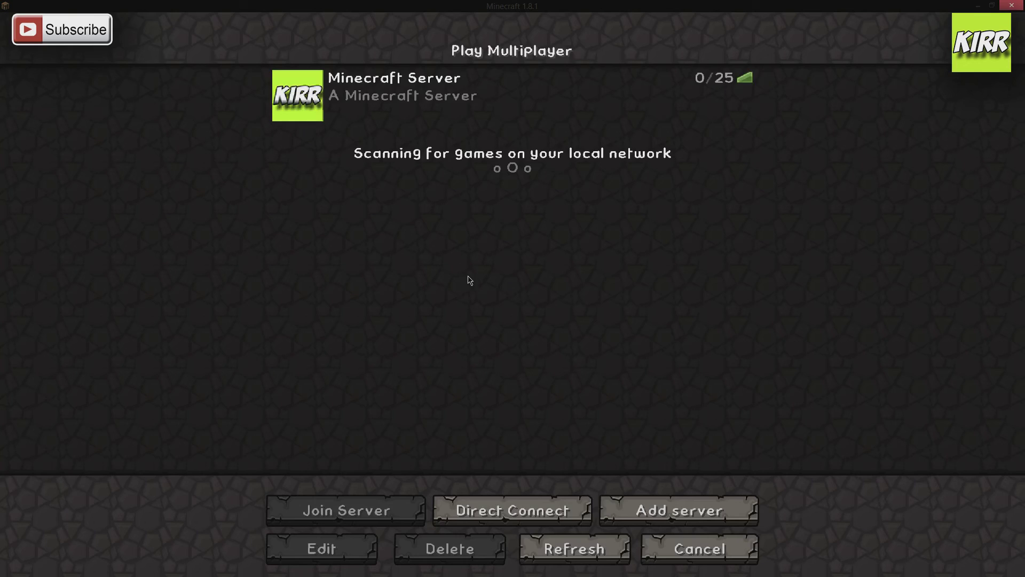
double_click(486, 84)
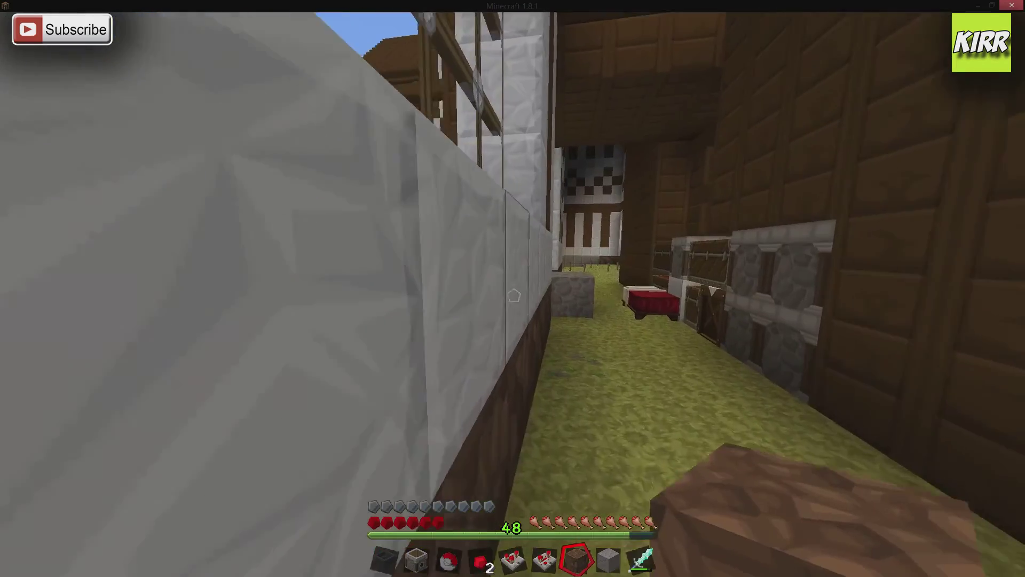
Step: Walk through the building's ground floor to examine the pack's textures on the walls, floor, doors, torches and chicken
key(w)
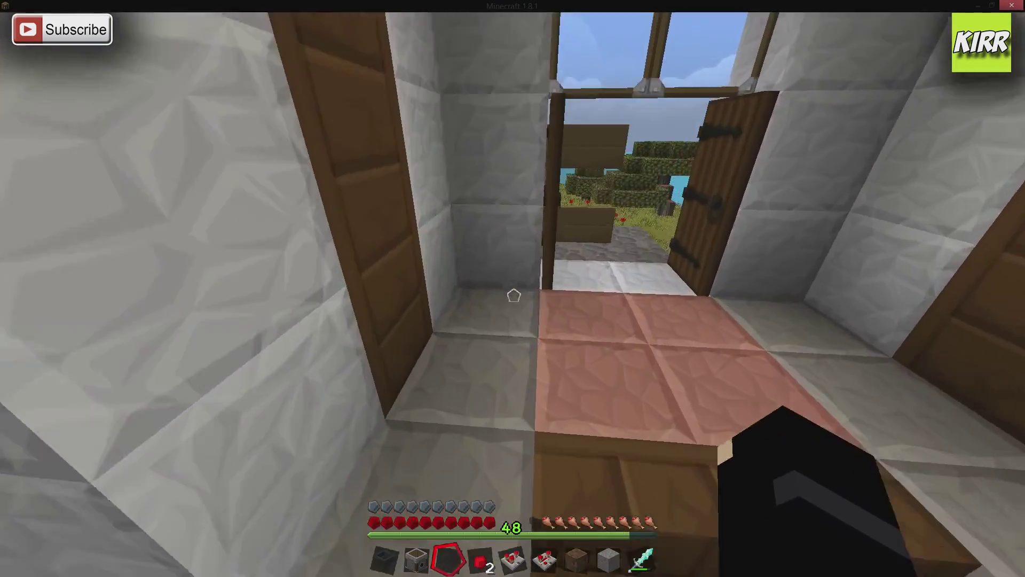
key(w)
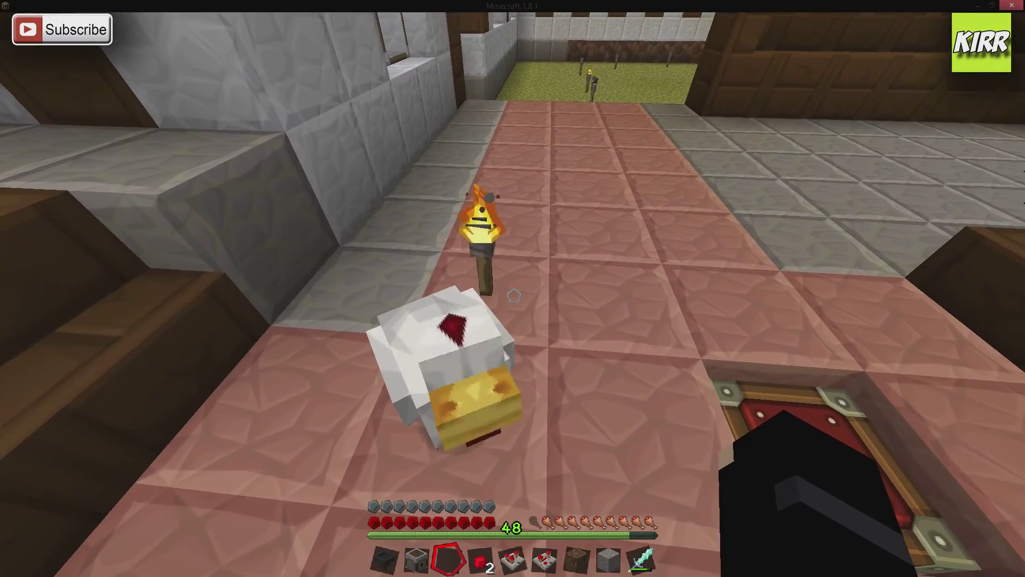
key(w)
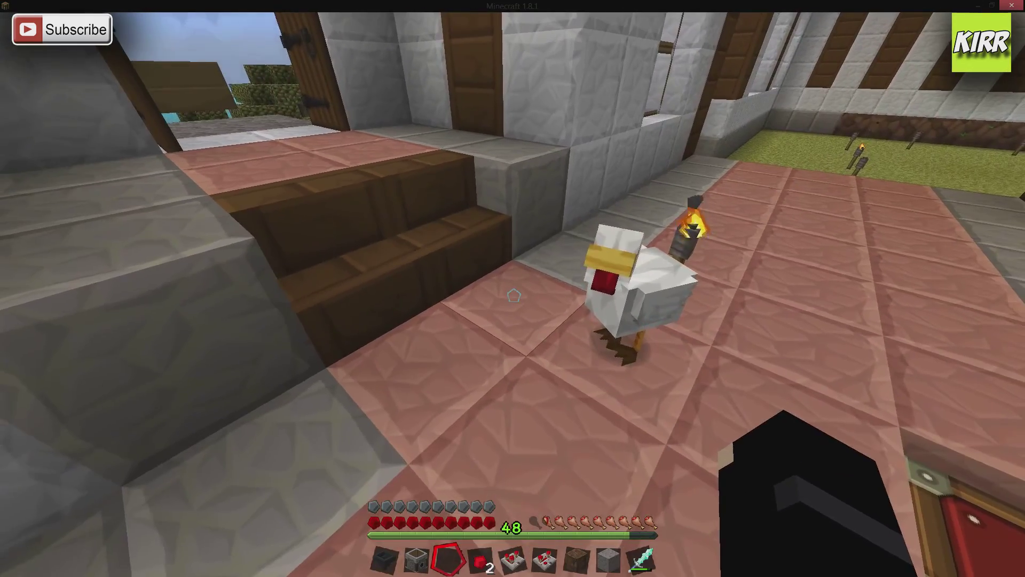
key(w)
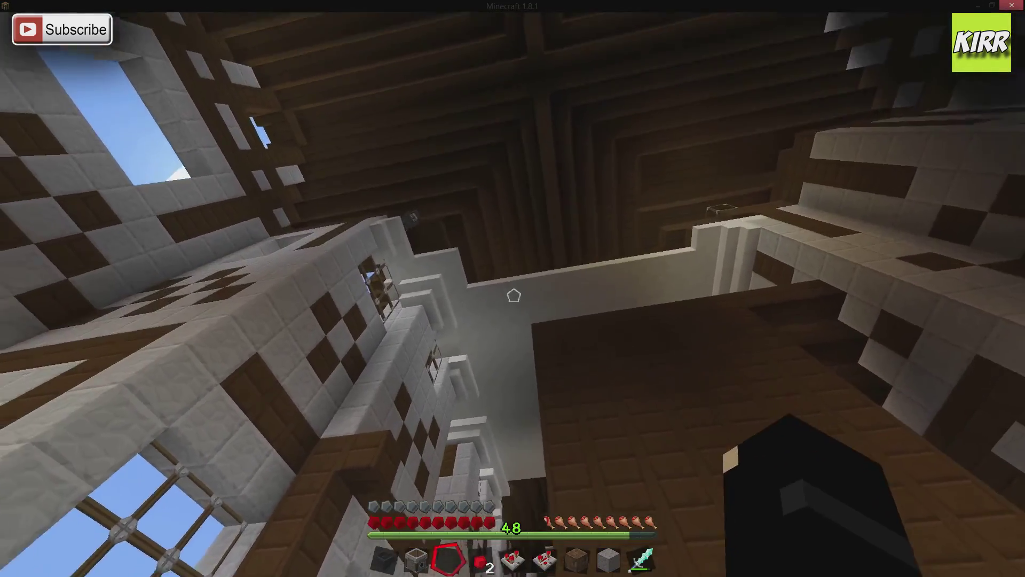
key(w)
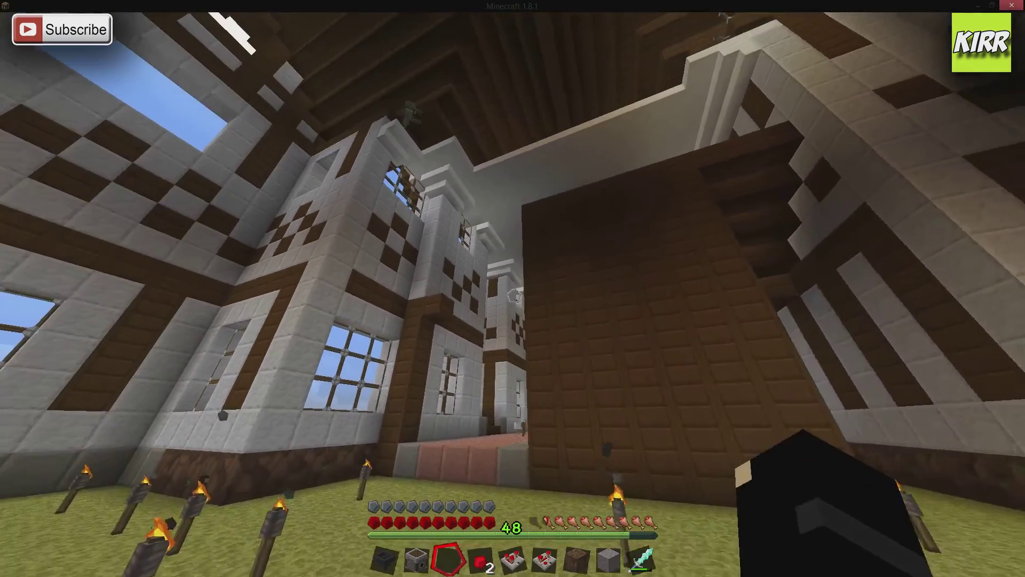
key(w)
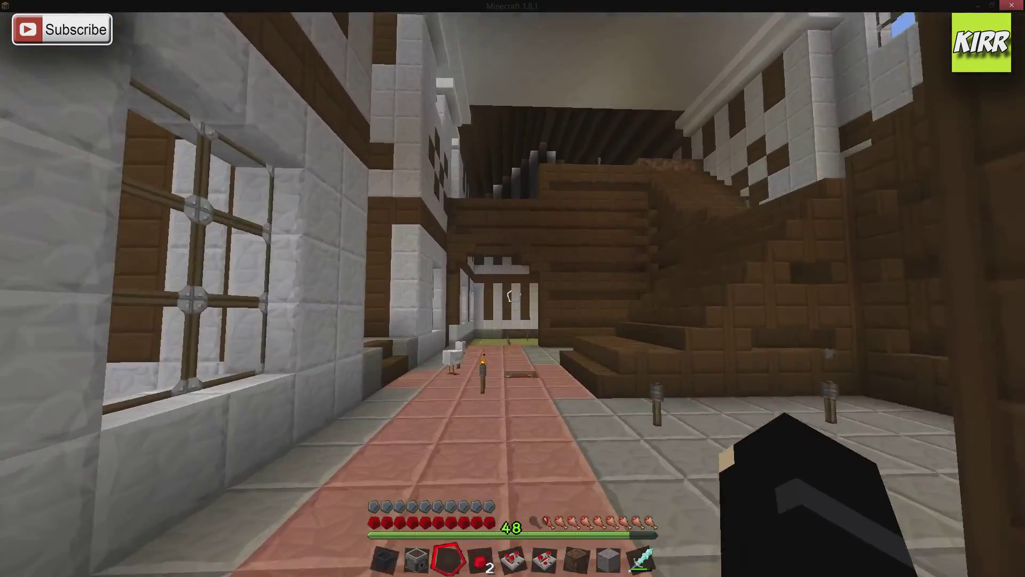
Step: Climb the wooden stairs and walk along the upper level to examine the textures of the walls, windows, roof and dirt blocks
key(w)
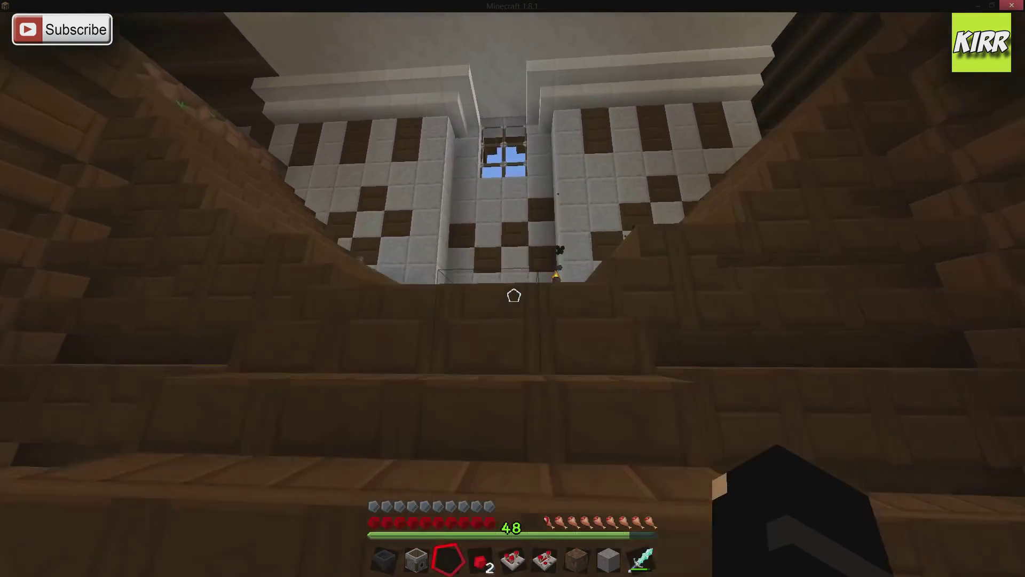
key(w)
key(w)
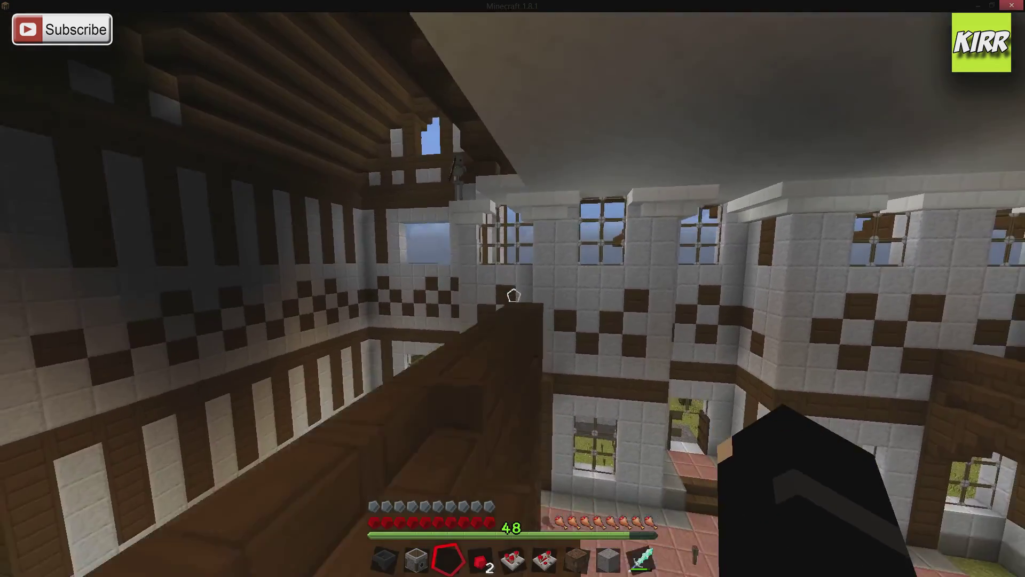
key(w)
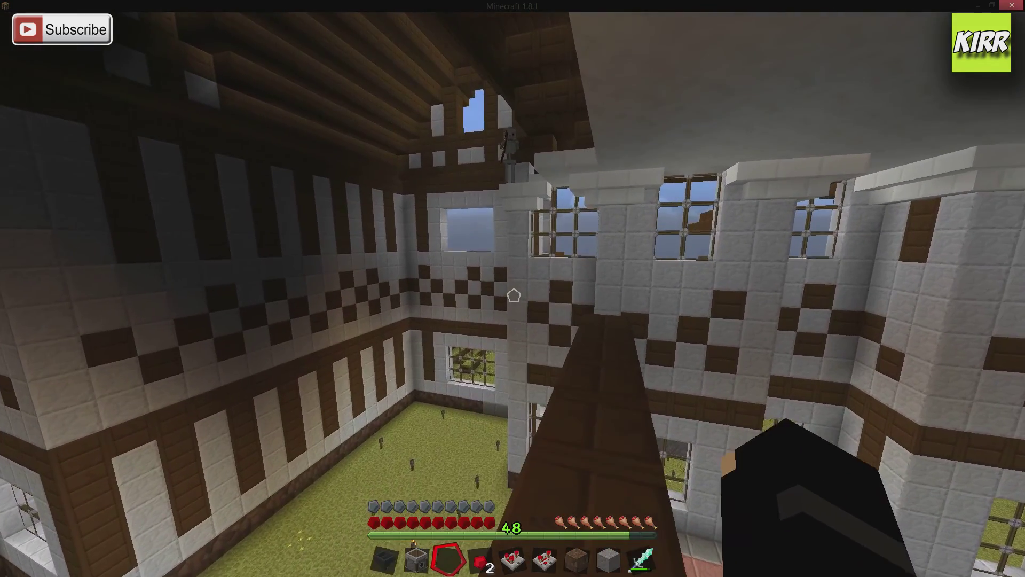
key(w)
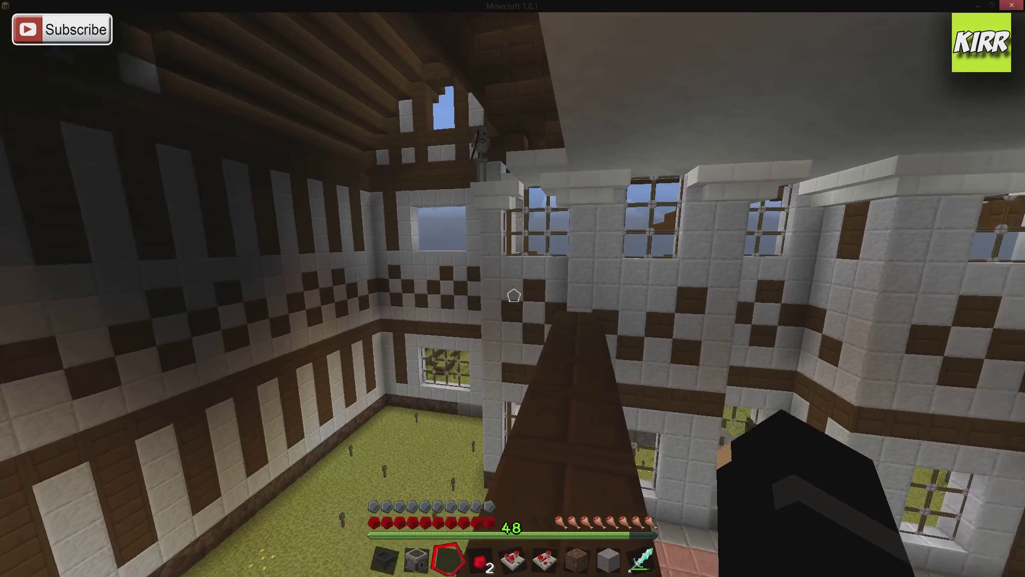
key(w)
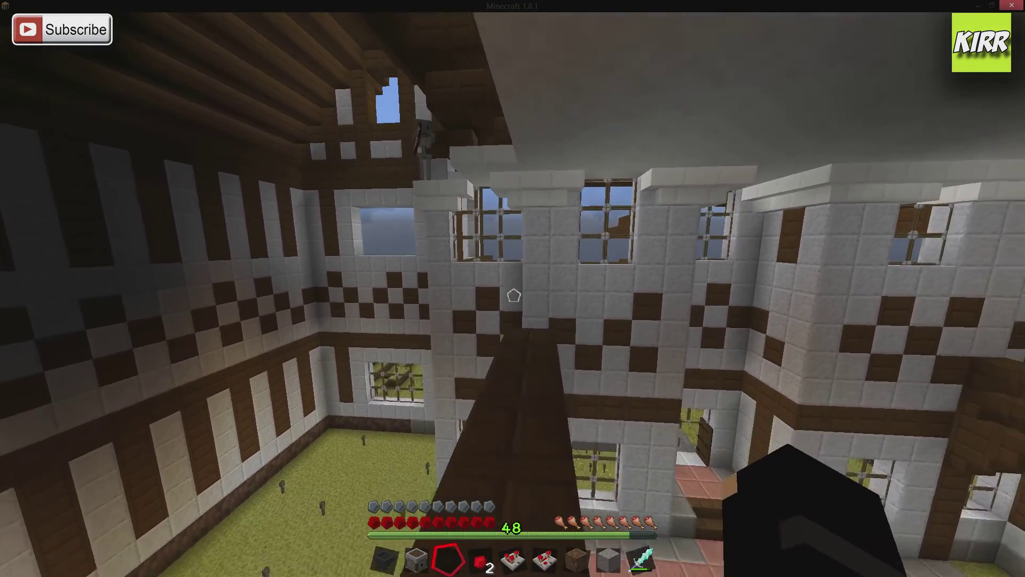
key(w)
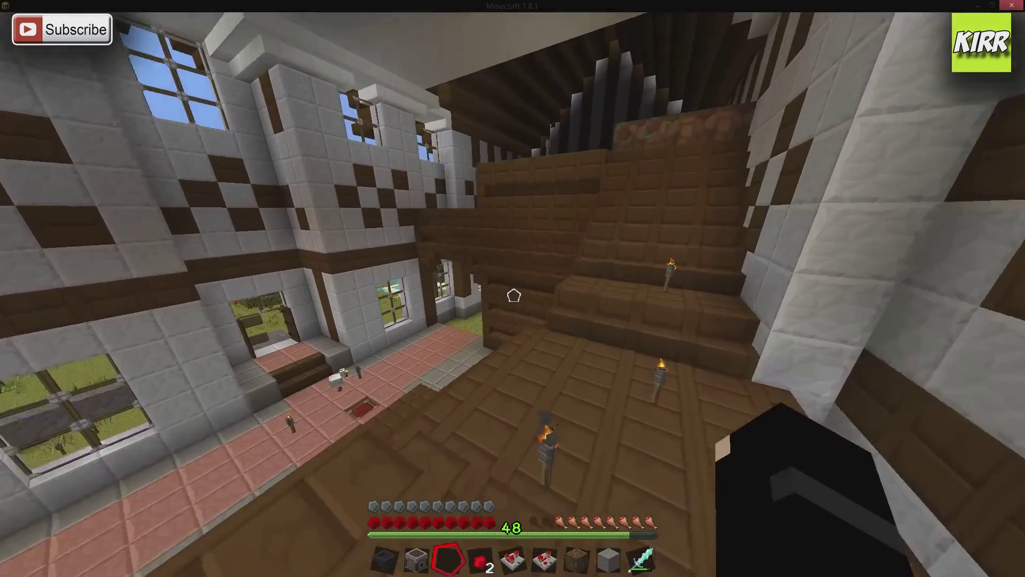
key(w)
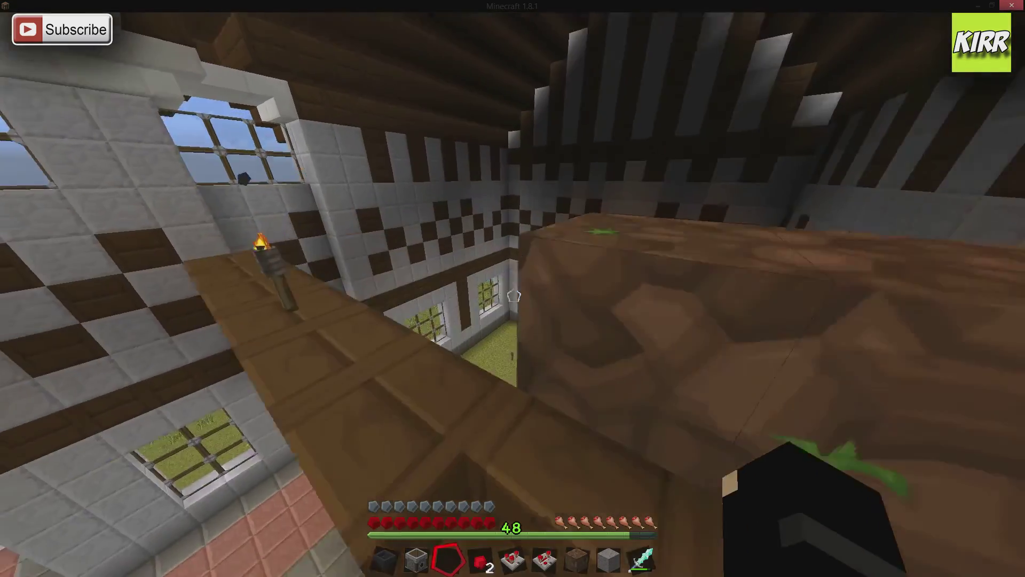